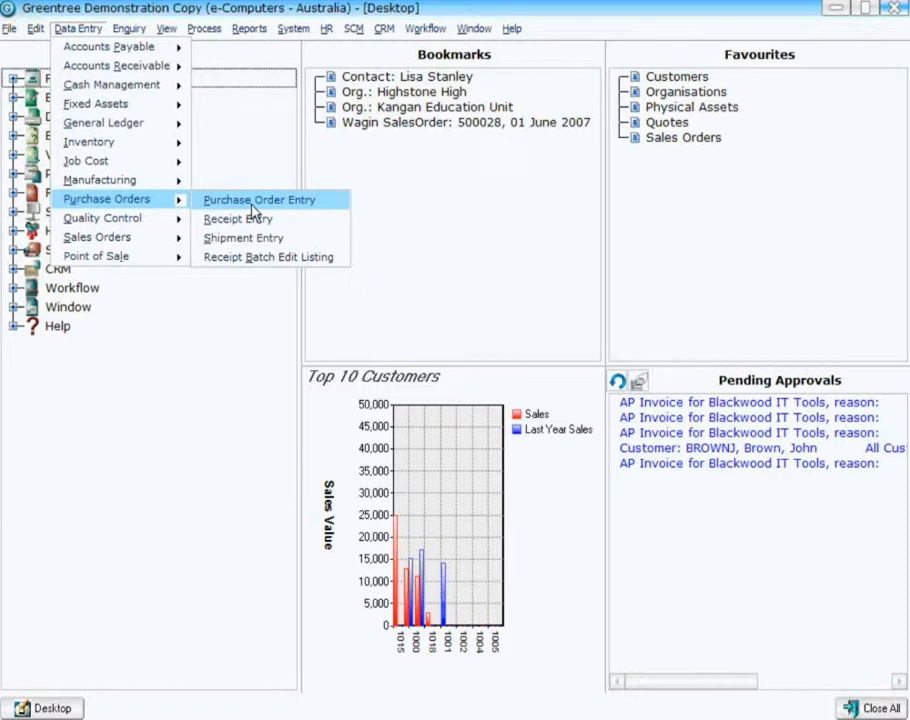
Open Purchase Order Entry and select supplier 2000, Computer and Parts Maintenance, for a new order.
left_click(246, 198)
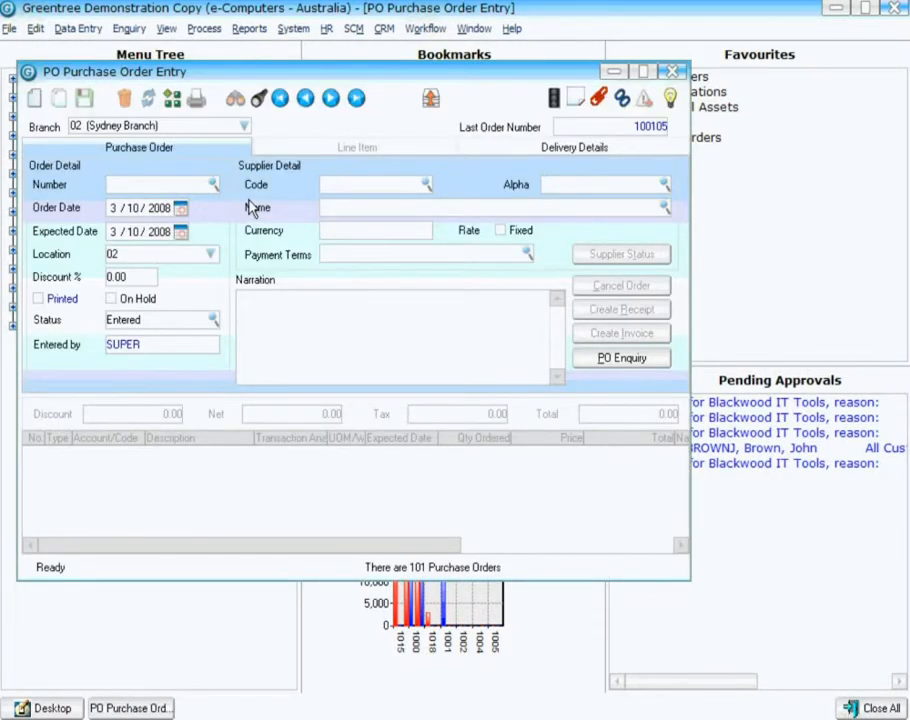
left_click(426, 184)
left_click(353, 202)
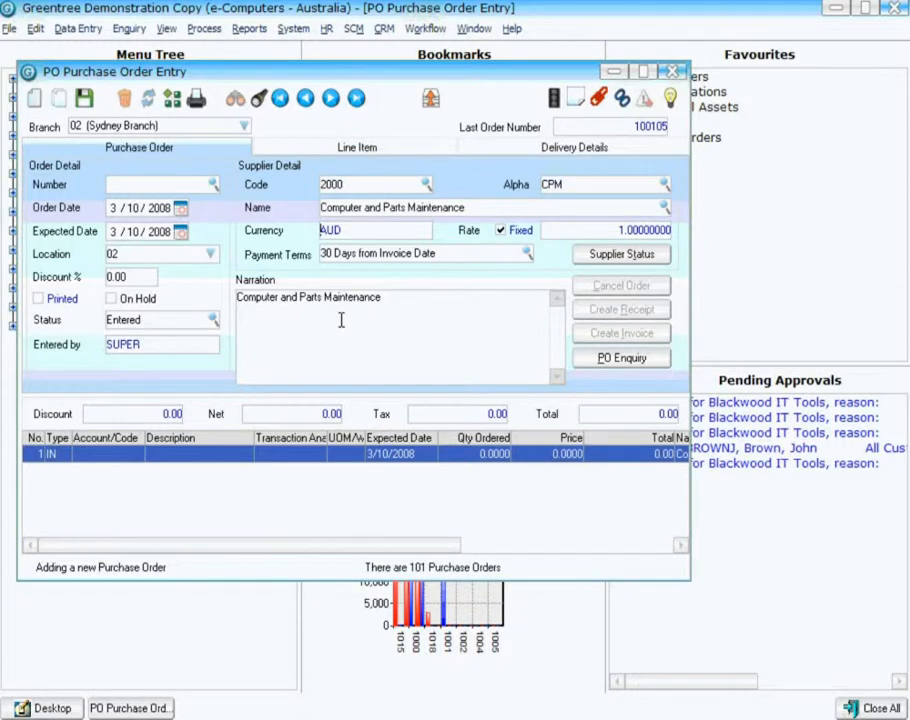
Add an order line for item 00AOPEN17MONITOR with quantity 3 and close the SO-PO link form.
left_click(112, 456)
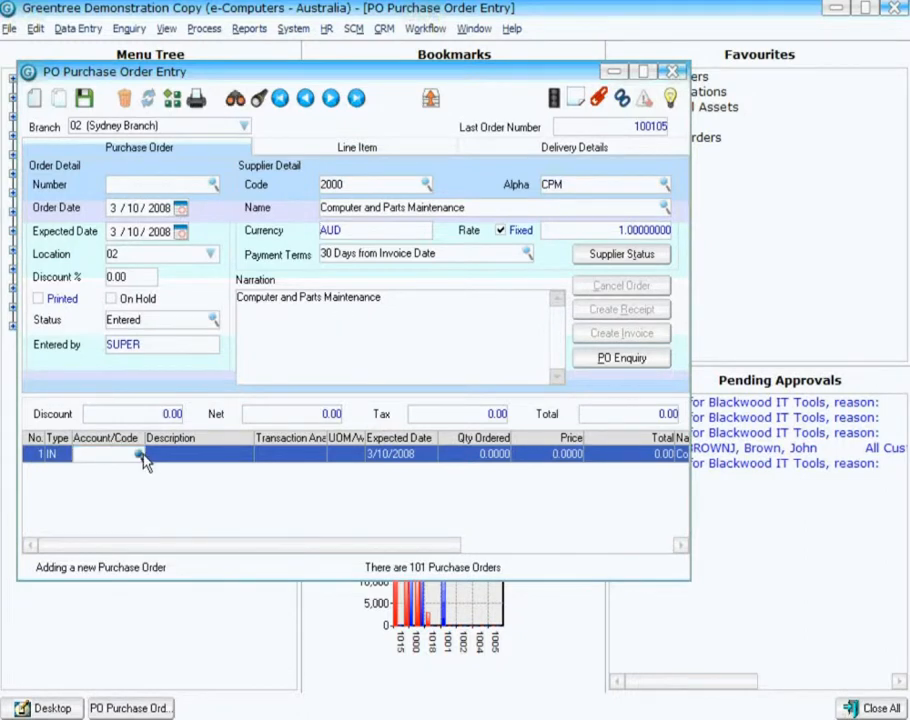
left_click(141, 455)
key("Return")
key("Tab")
key("Tab")
key("Tab")
type("3")
key("Tab")
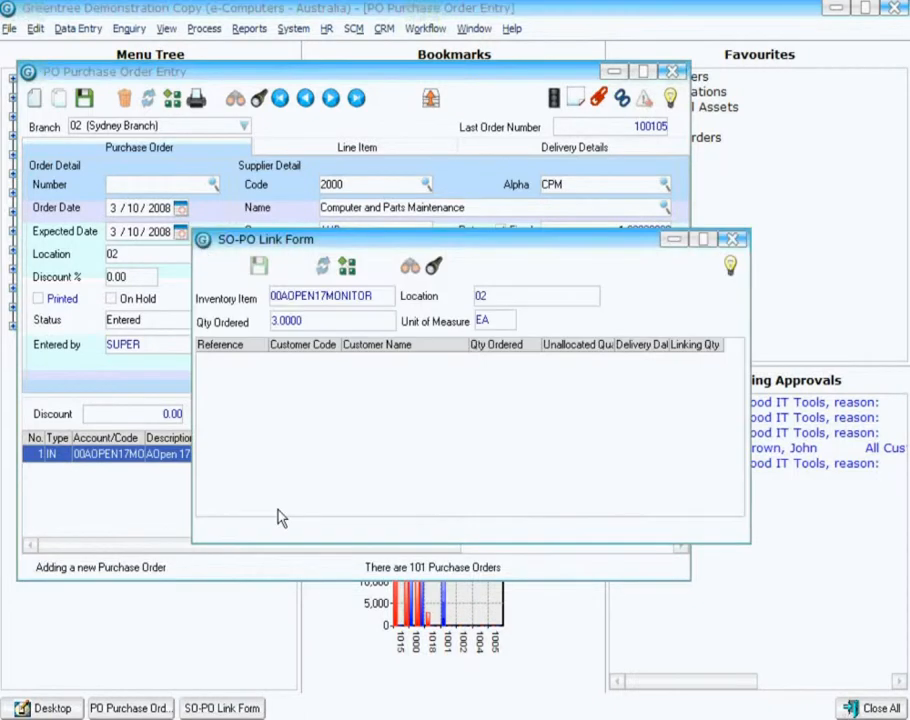
left_click(733, 240)
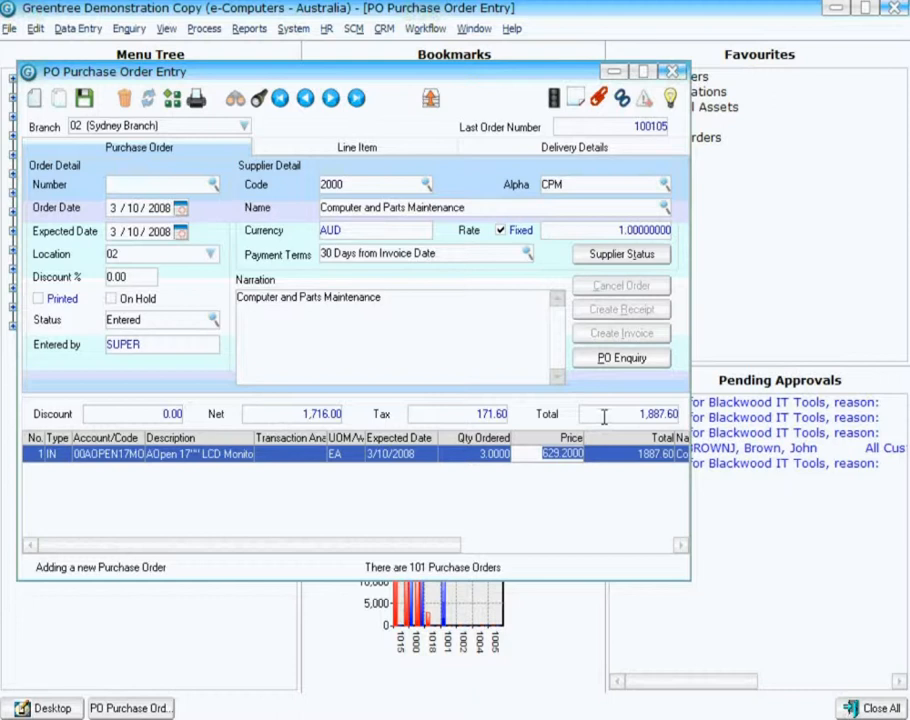
Save the new purchase order and navigate to the last purchase order record.
left_click(84, 98)
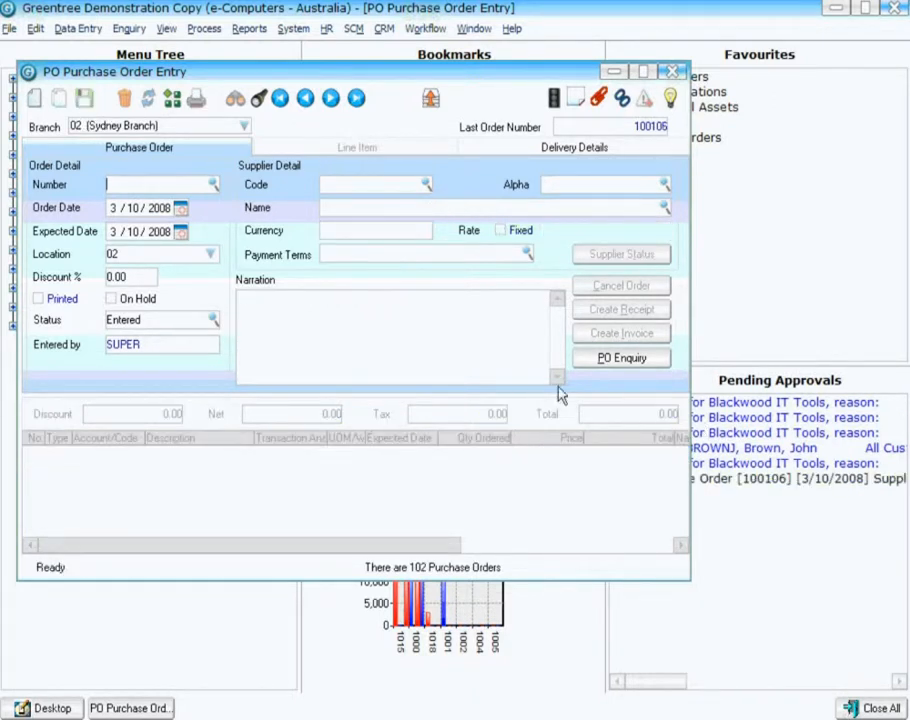
left_click_drag(548, 77, 436, 76)
left_click_drag(355, 75, 497, 74)
left_click(390, 94)
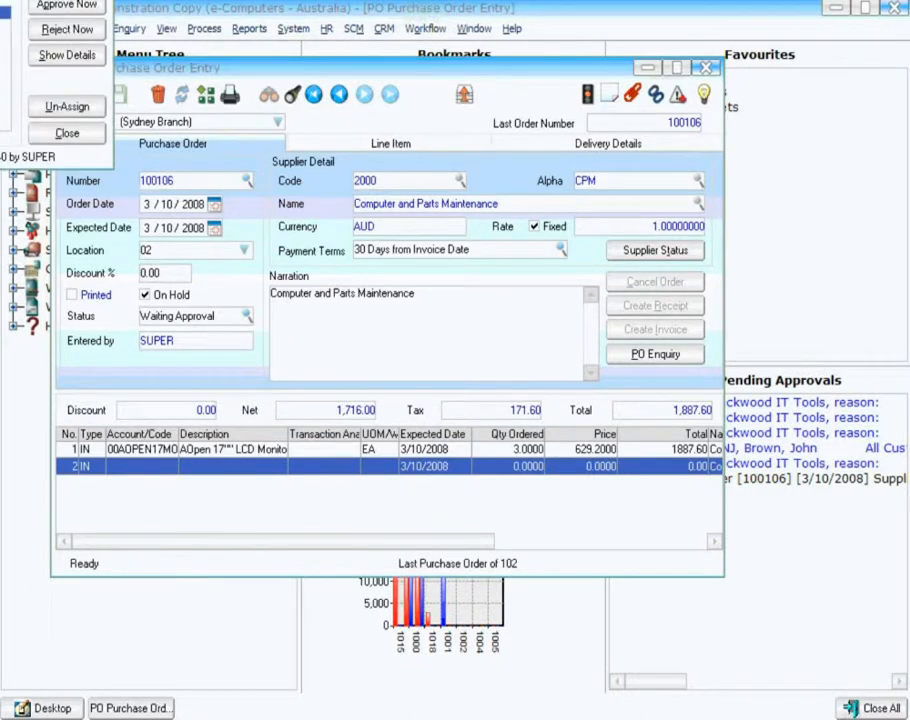
Examine the approval details of the order's Managerial Approval code and close the approval dialogs.
left_click_drag(18, 0, 406, 103)
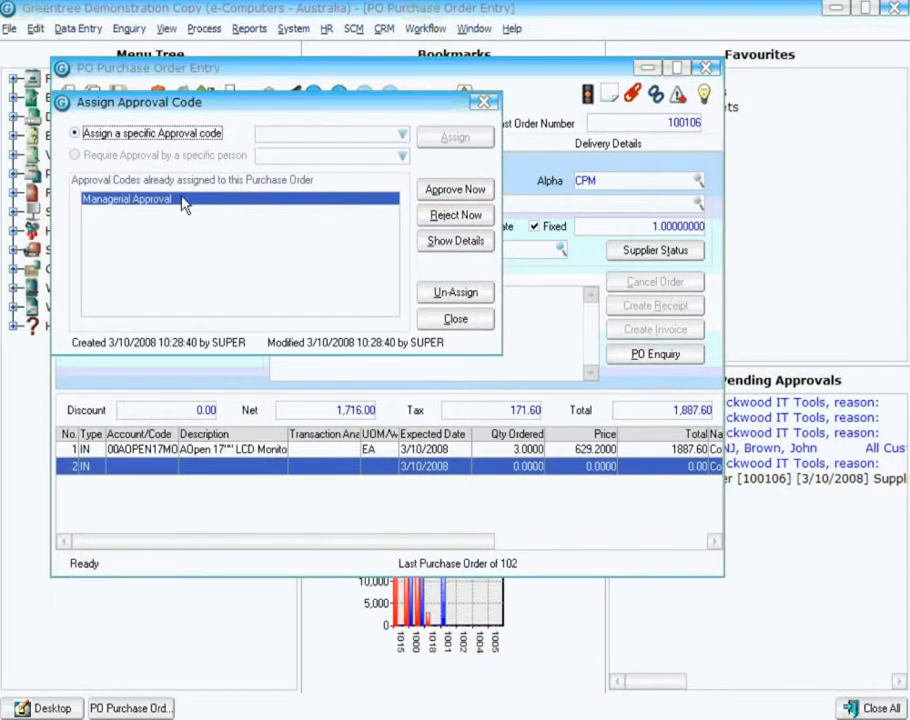
left_click(443, 247)
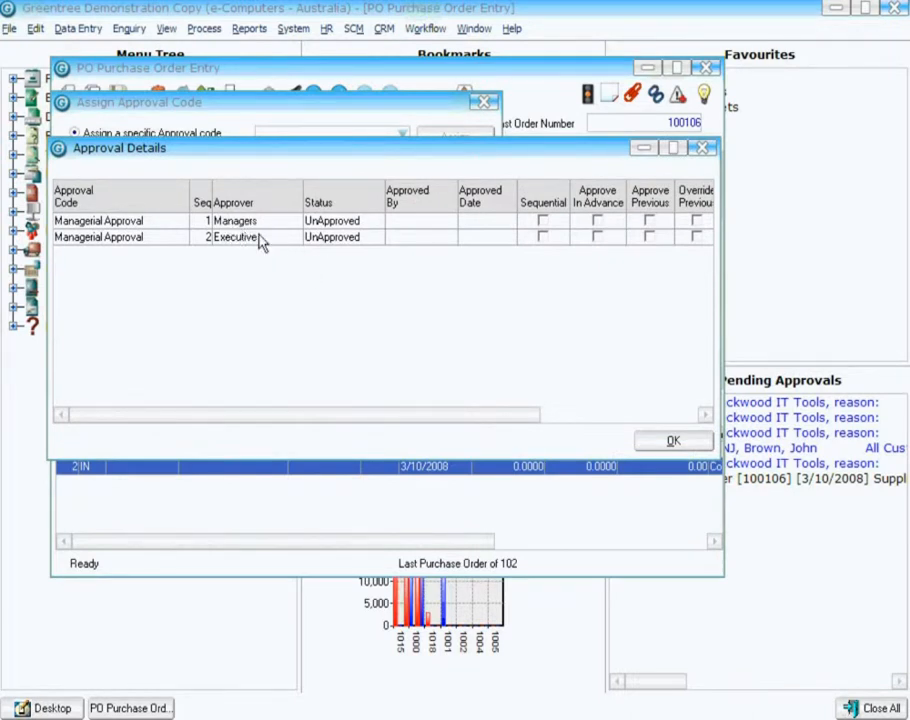
left_click(258, 222)
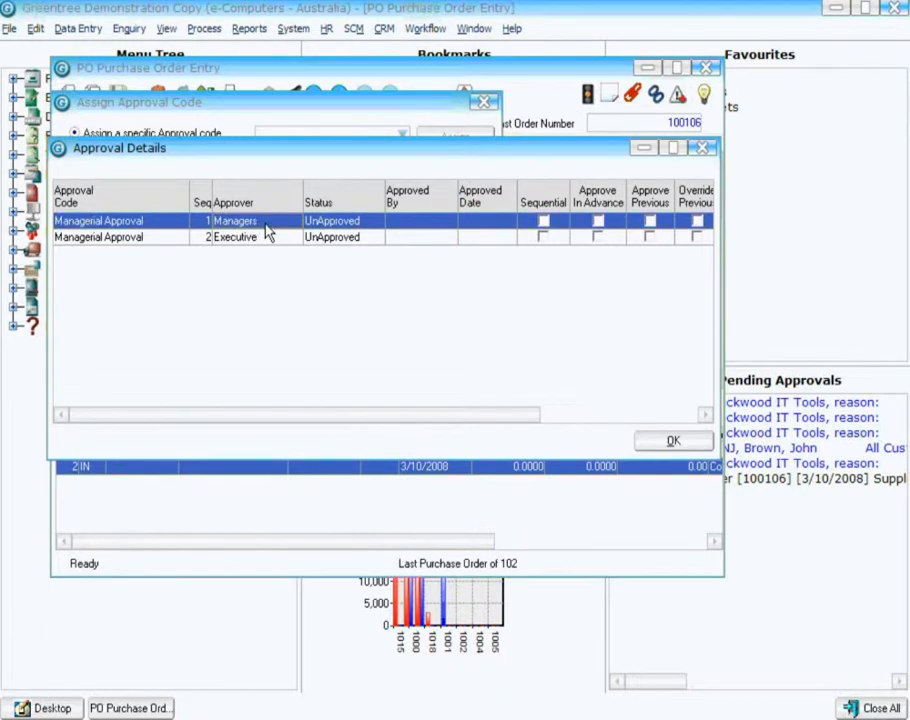
left_click(265, 240)
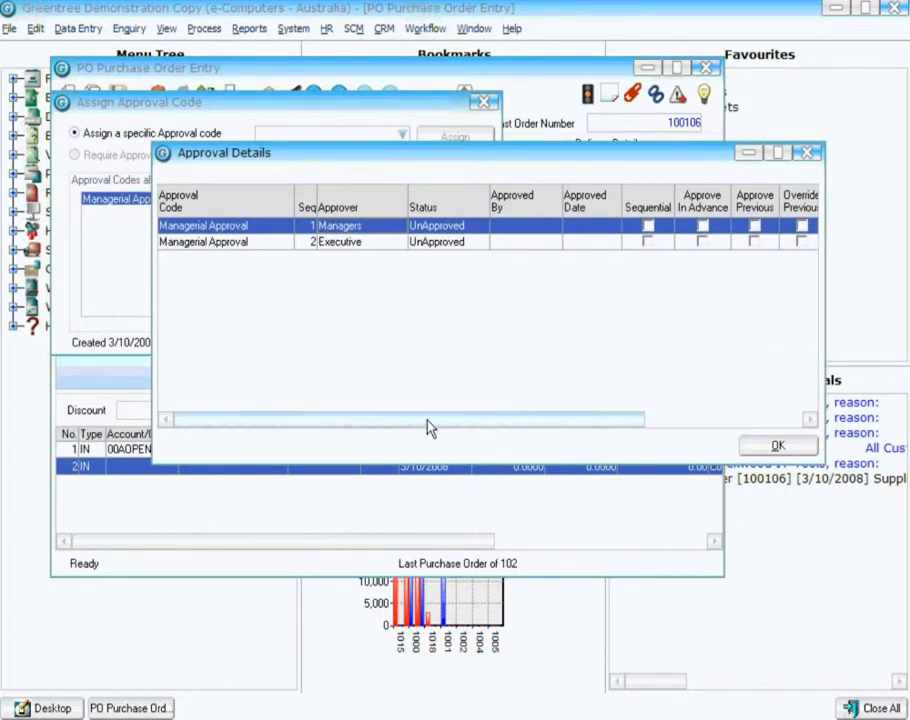
left_click_drag(428, 422, 483, 423)
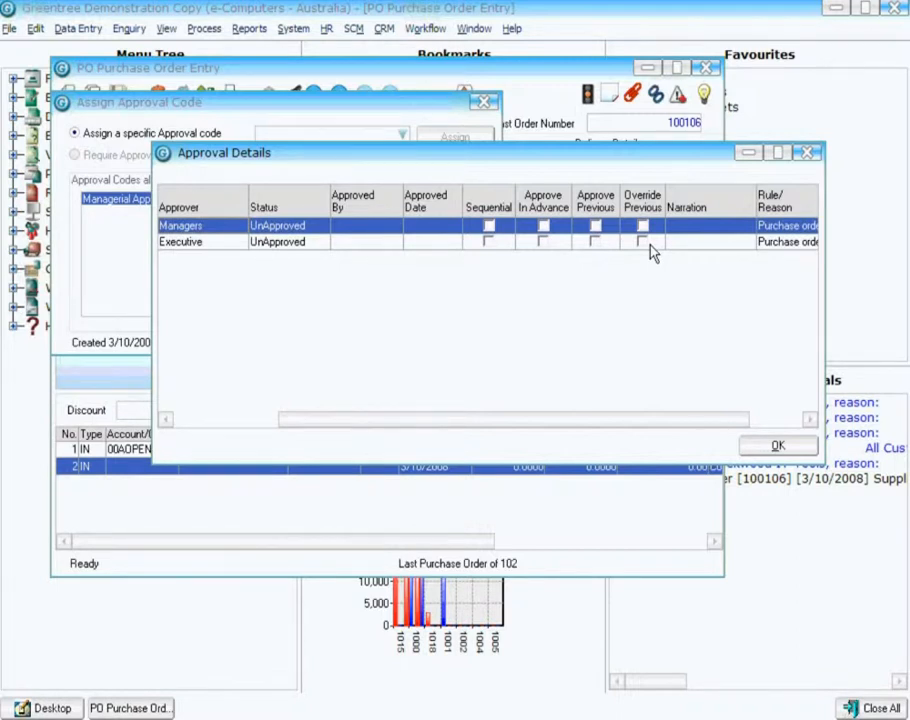
left_click(776, 447)
left_click(484, 102)
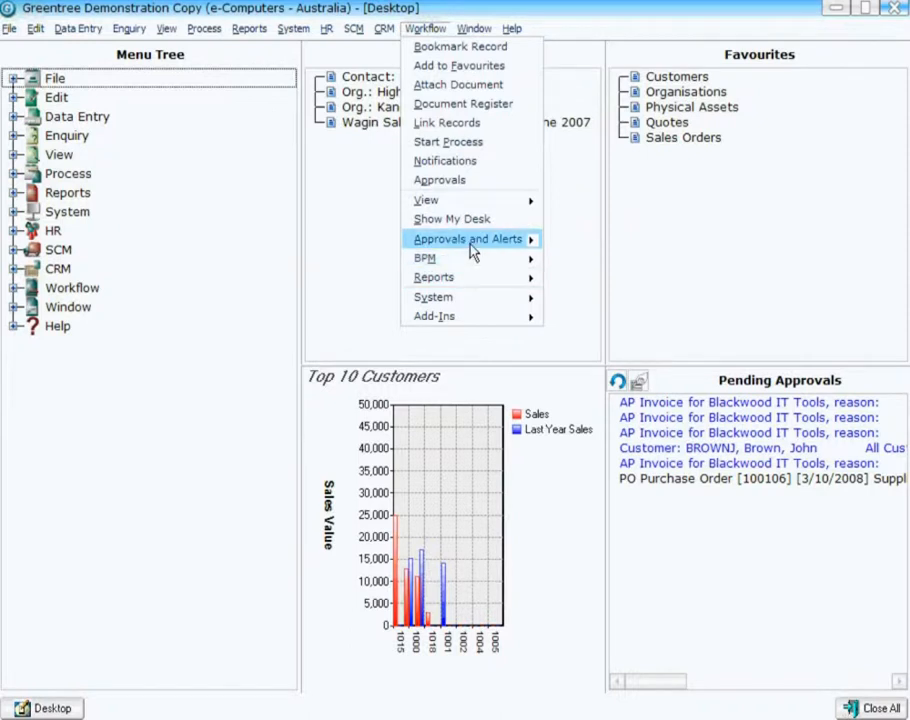
Open Rule Maintenance and set a new rule to run on the POPurchaseOrder record type.
mouse_move(540, 246)
left_click(579, 241)
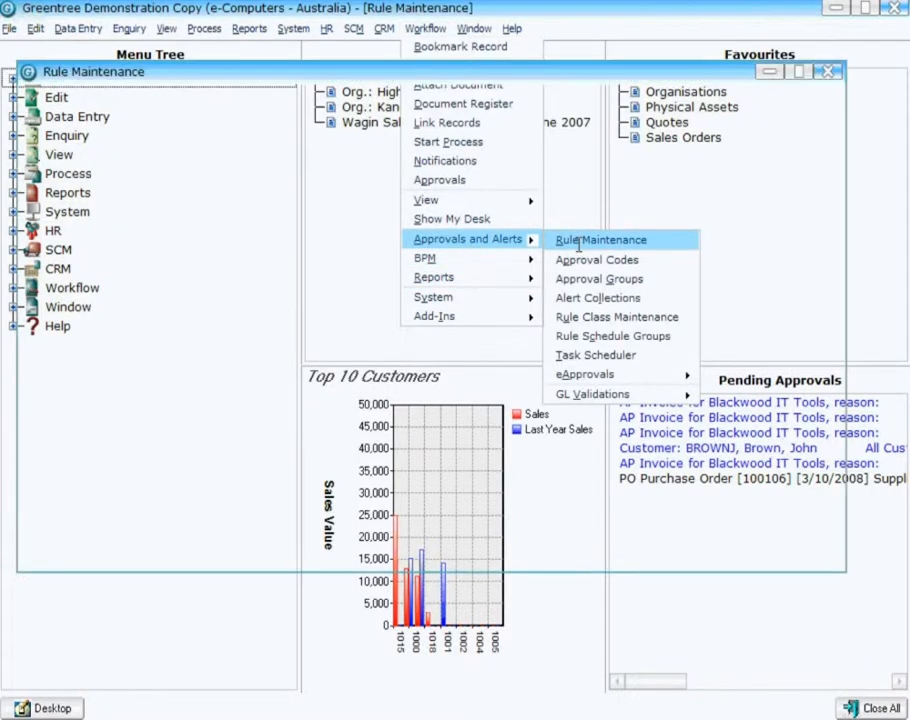
left_click(159, 244)
type("POP")
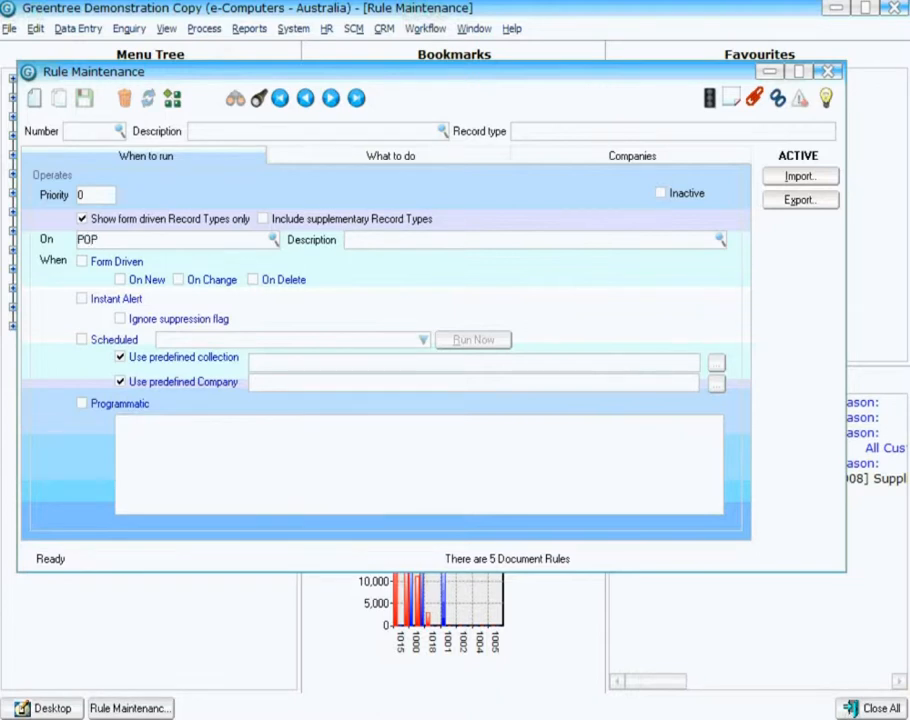
left_click(172, 259)
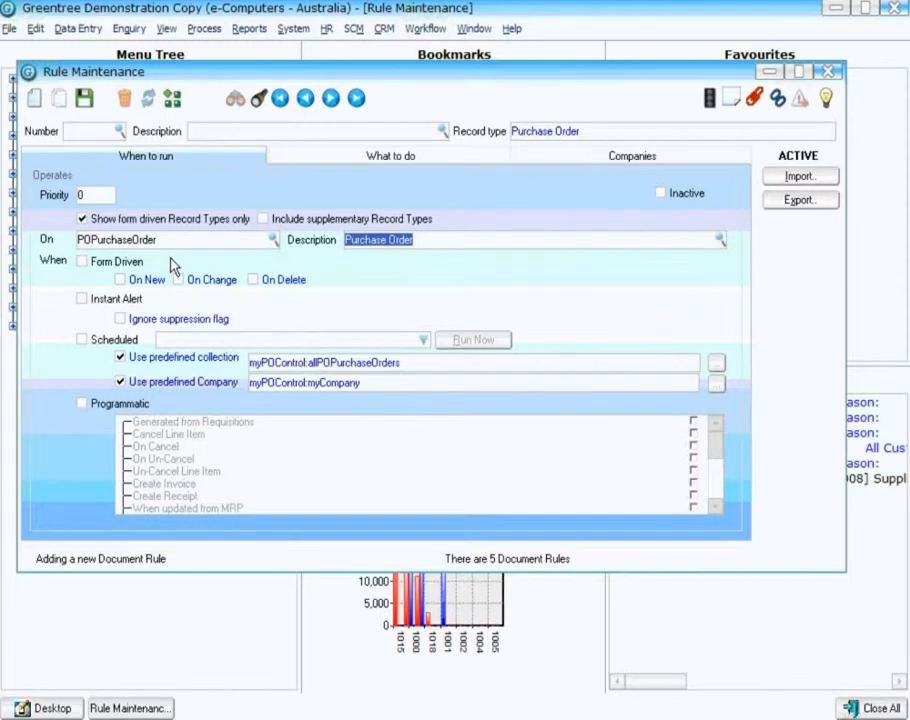
Enable the Form Driven and Programmatic triggers and tick the Generated from Requisitions event.
left_click(104, 266)
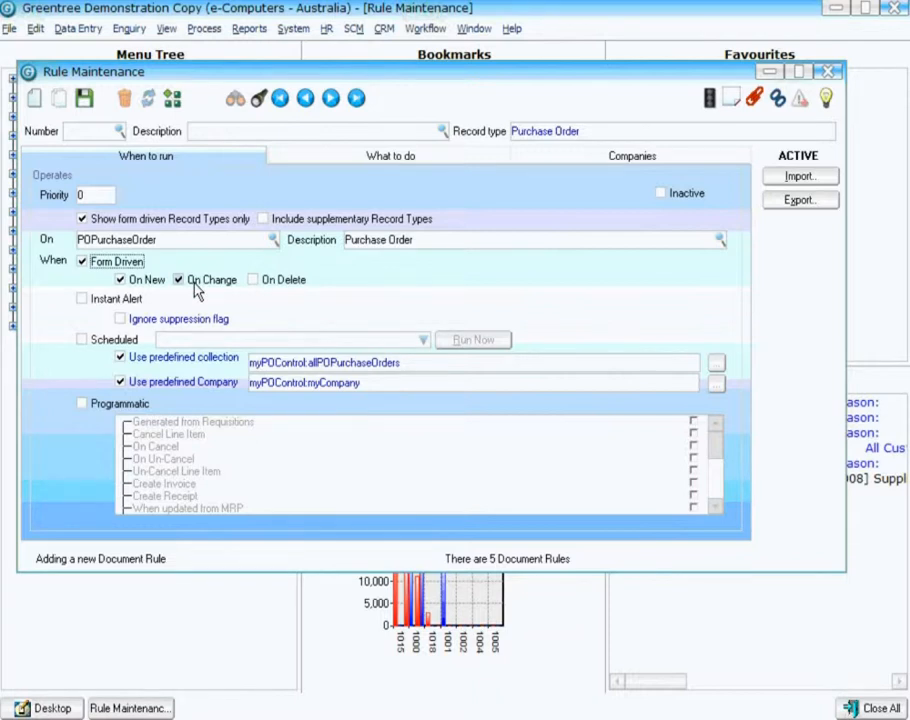
left_click(106, 408)
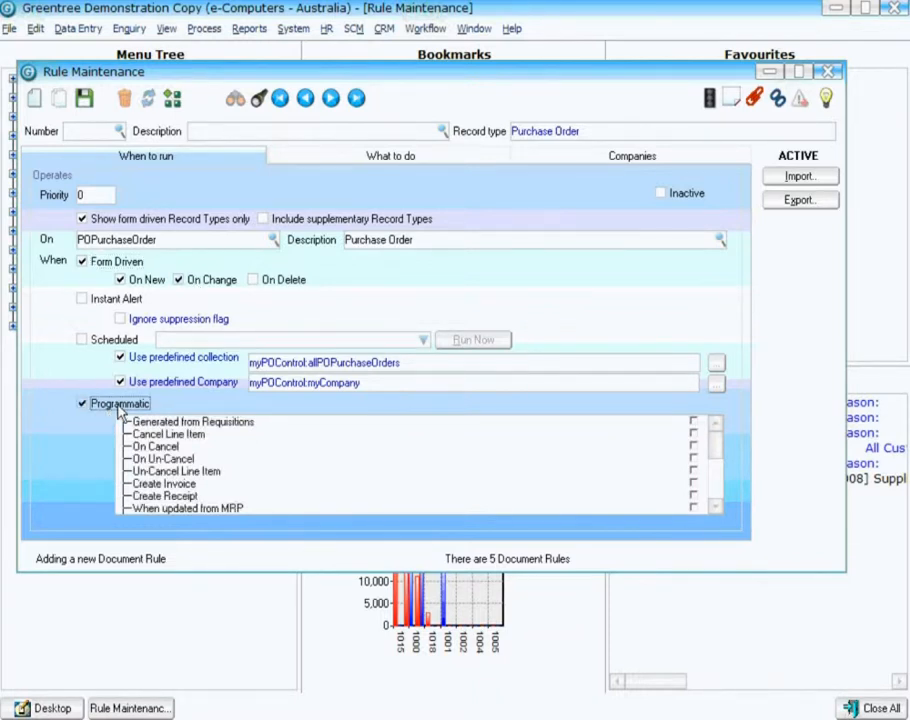
left_click(264, 424)
left_click(696, 423)
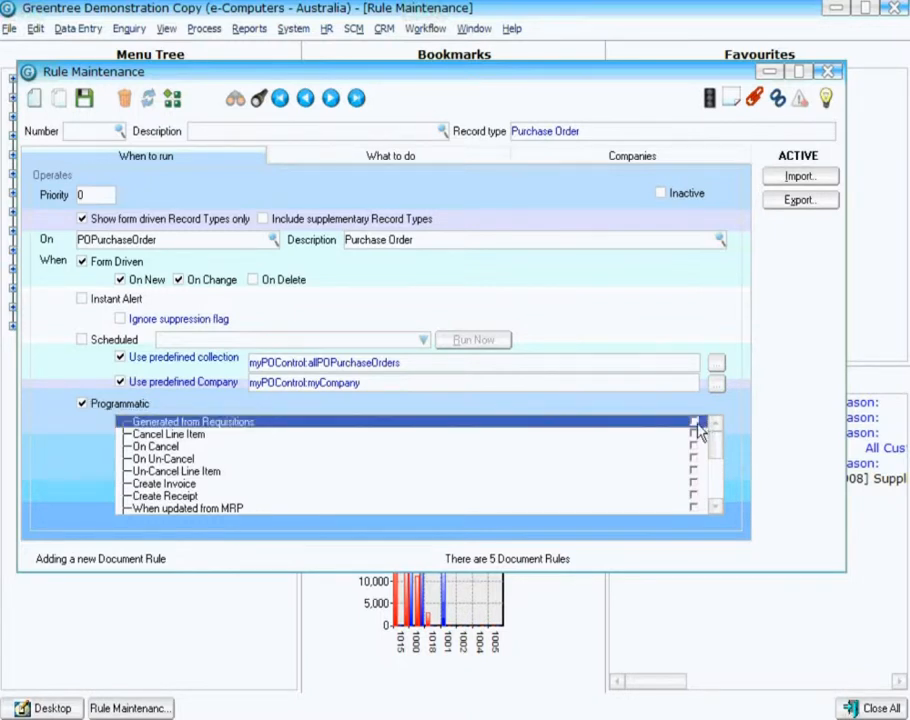
Tick further programmatic events, including On Data Import and On (Excel) FREE update.
left_click(695, 509)
left_click(715, 508)
left_click(715, 508)
left_click(715, 508)
left_click(715, 508)
left_click(715, 508)
left_click(715, 508)
left_click(715, 508)
left_click(715, 508)
left_click(715, 508)
left_click(715, 508)
left_click(715, 508)
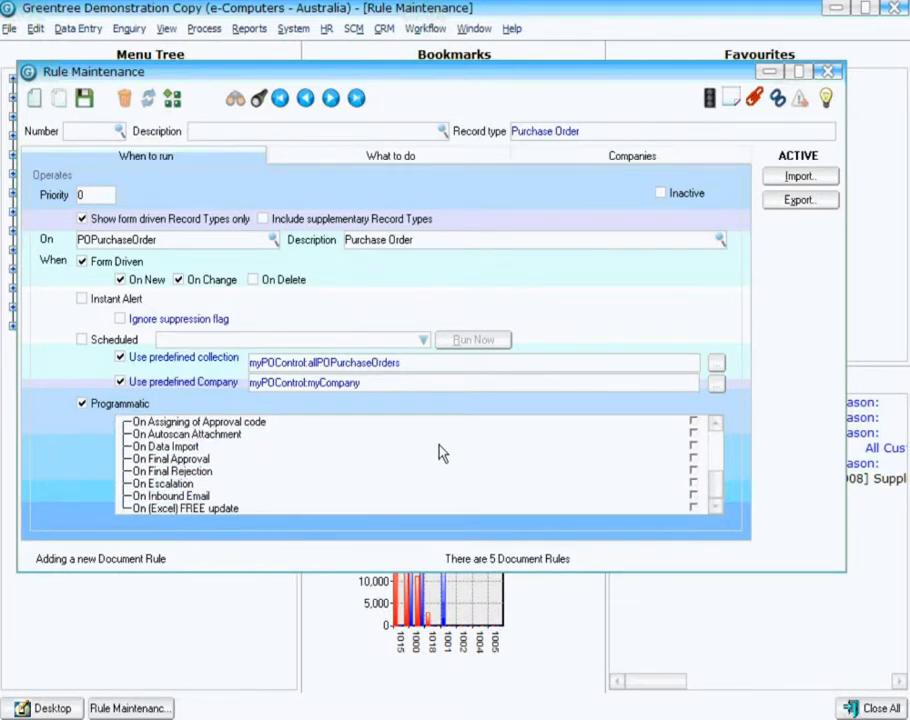
left_click(662, 447)
left_click(694, 446)
left_click(695, 508)
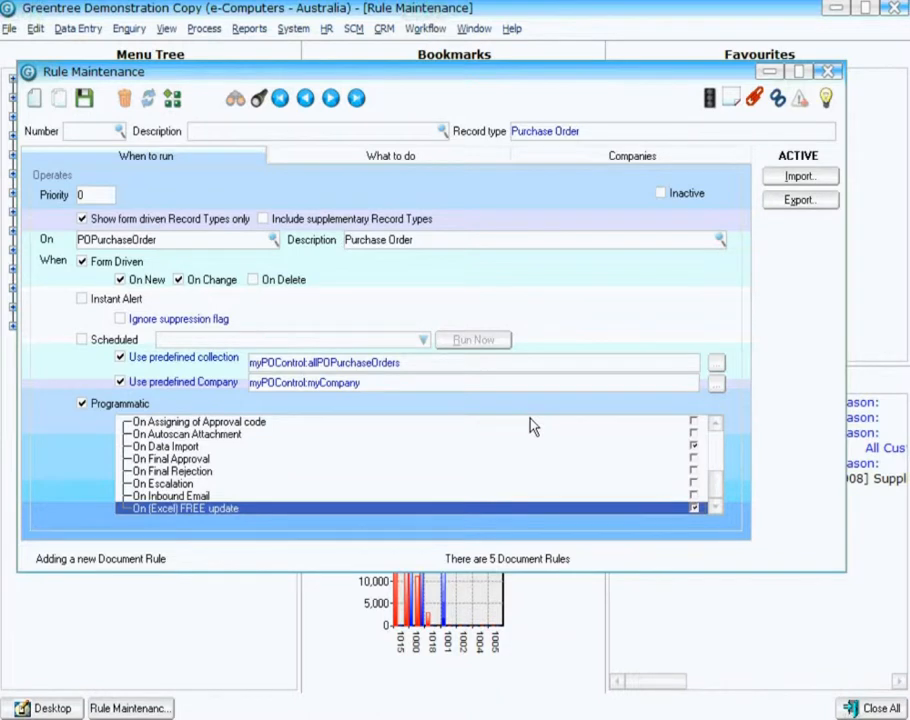
Add a condition that the local net amount is between 1000.01 and 999999999999.99.
left_click(392, 162)
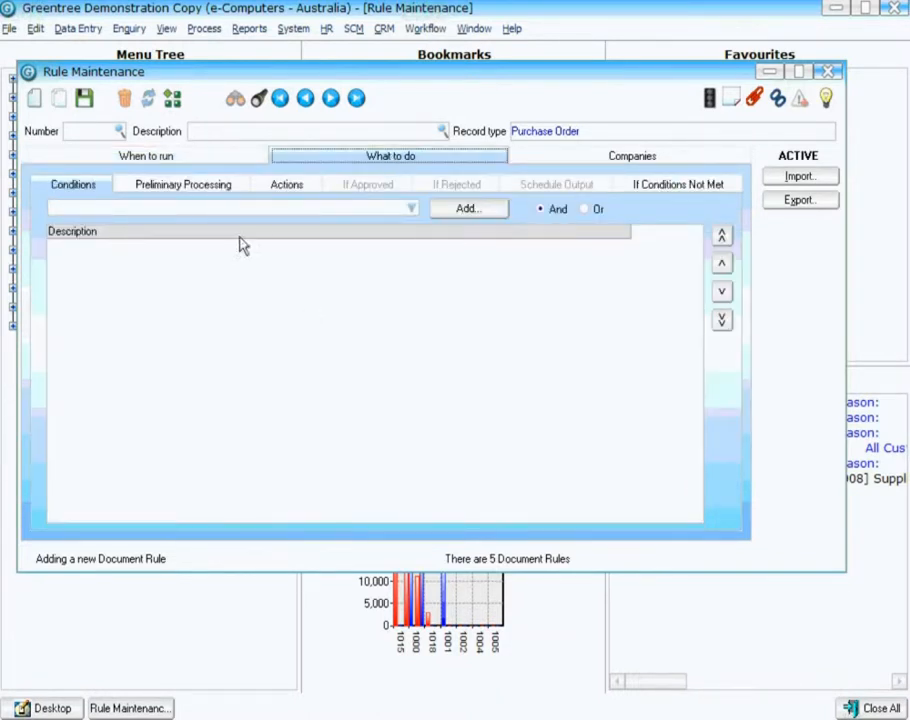
left_click(411, 208)
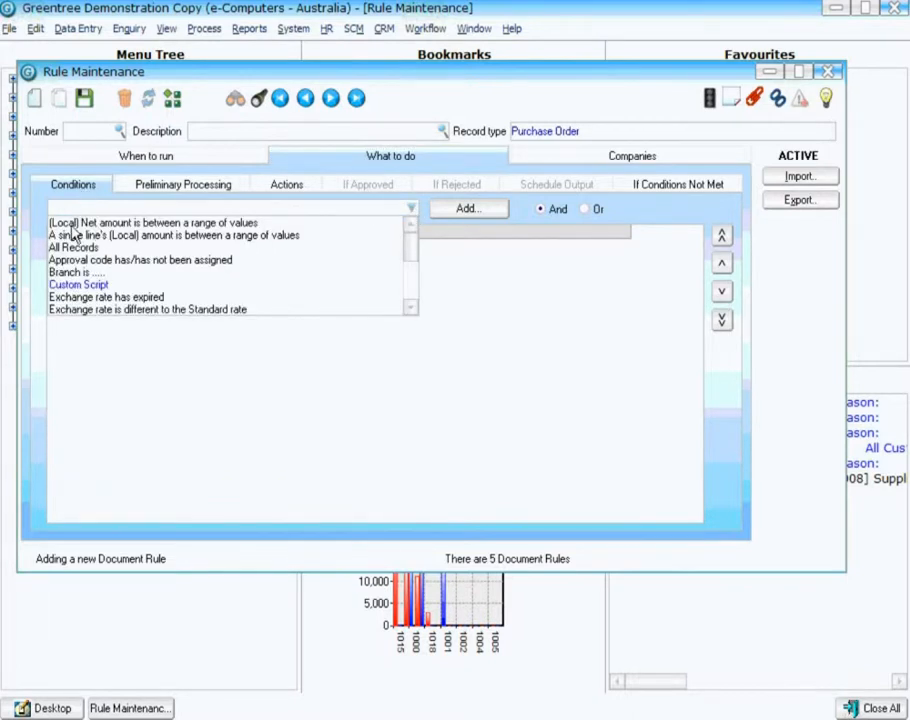
left_click(140, 222)
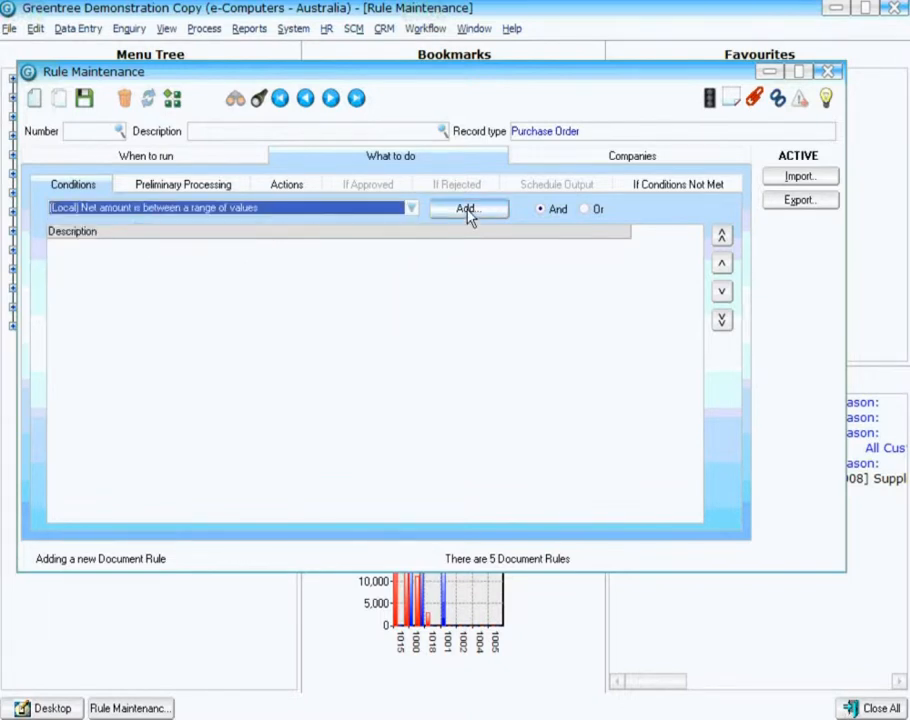
left_click(467, 212)
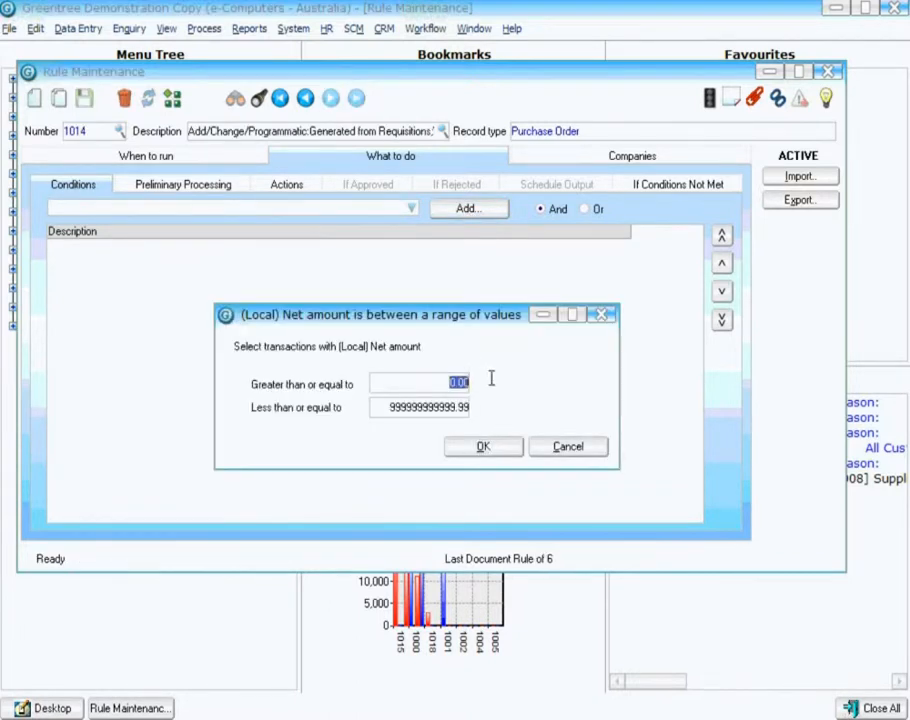
type("1000.01")
left_click(480, 448)
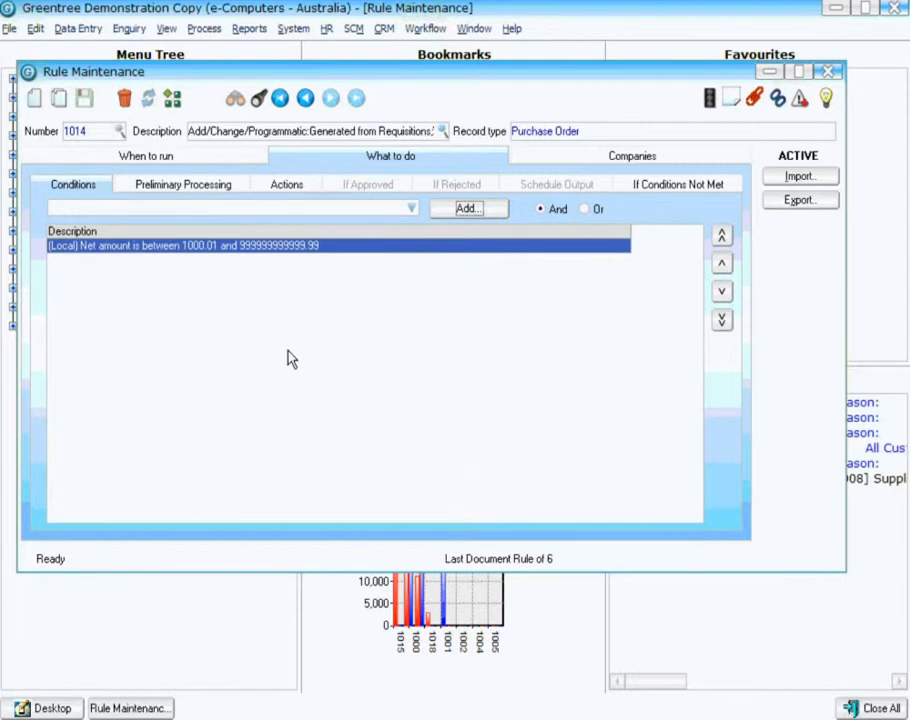
Add a preliminary processing step that changes the purchase order status to Waiting Approval.
left_click(201, 187)
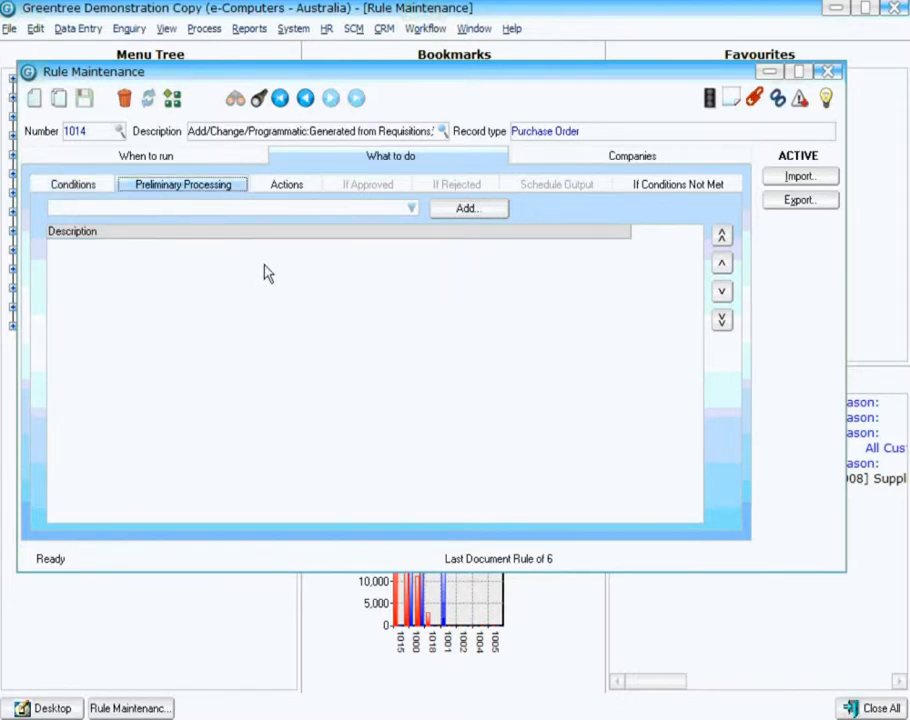
left_click(411, 210)
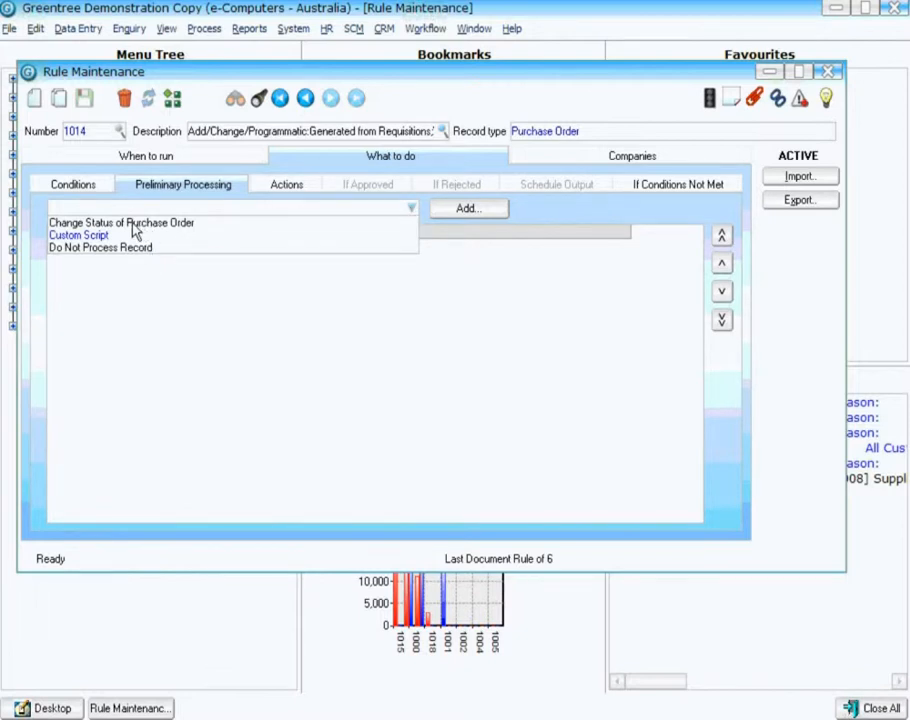
left_click(133, 225)
left_click(446, 209)
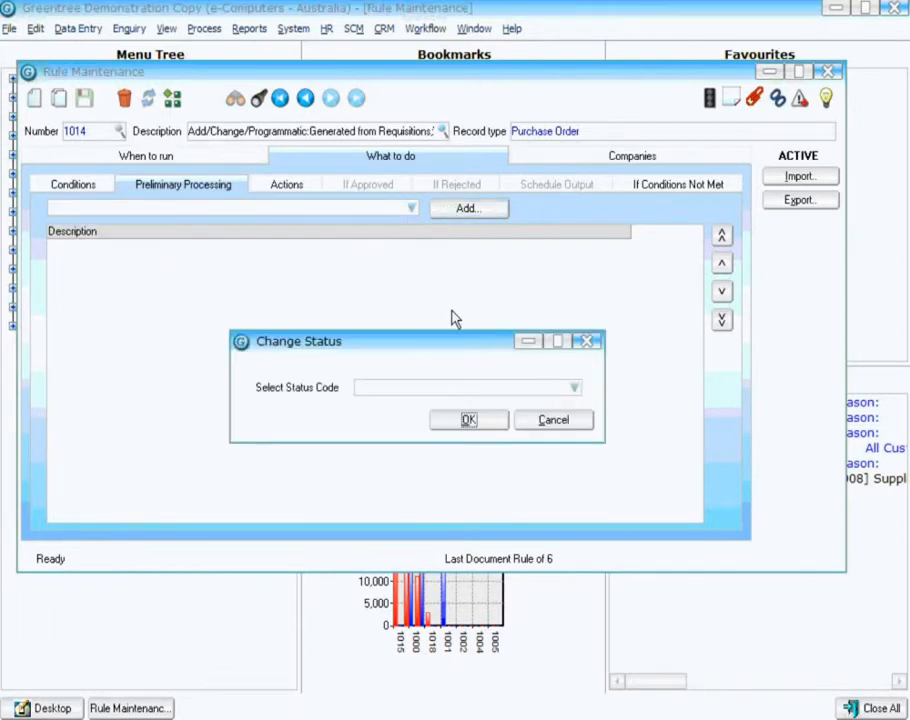
left_click(575, 387)
left_click_drag(581, 422, 577, 447)
left_click(392, 494)
left_click(472, 425)
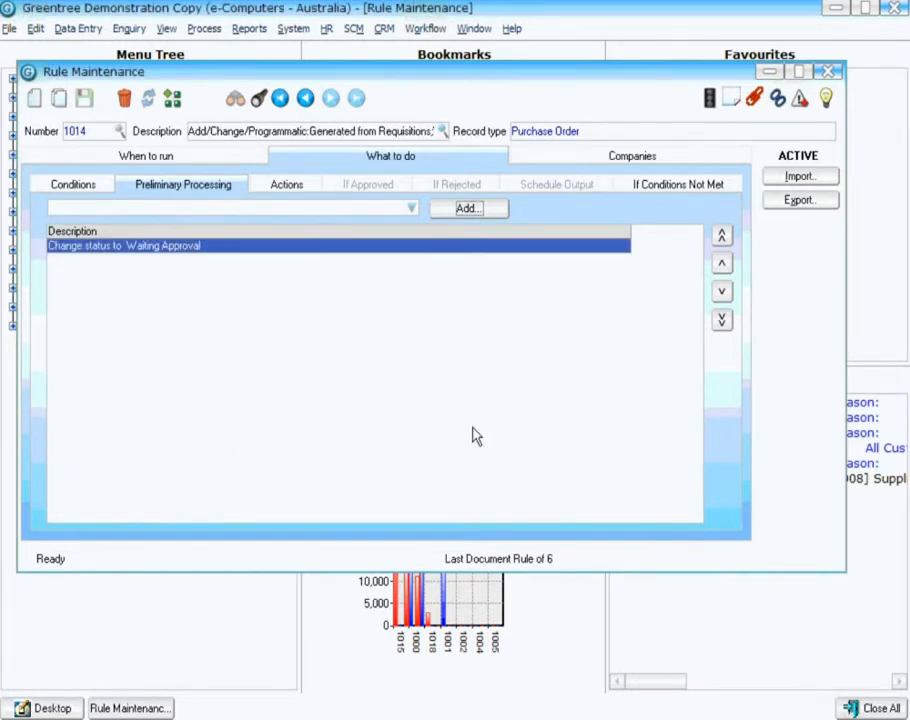
Add a Require Approval on this Purchase Order action and review the approver options by person, manager and supervisor.
left_click(298, 188)
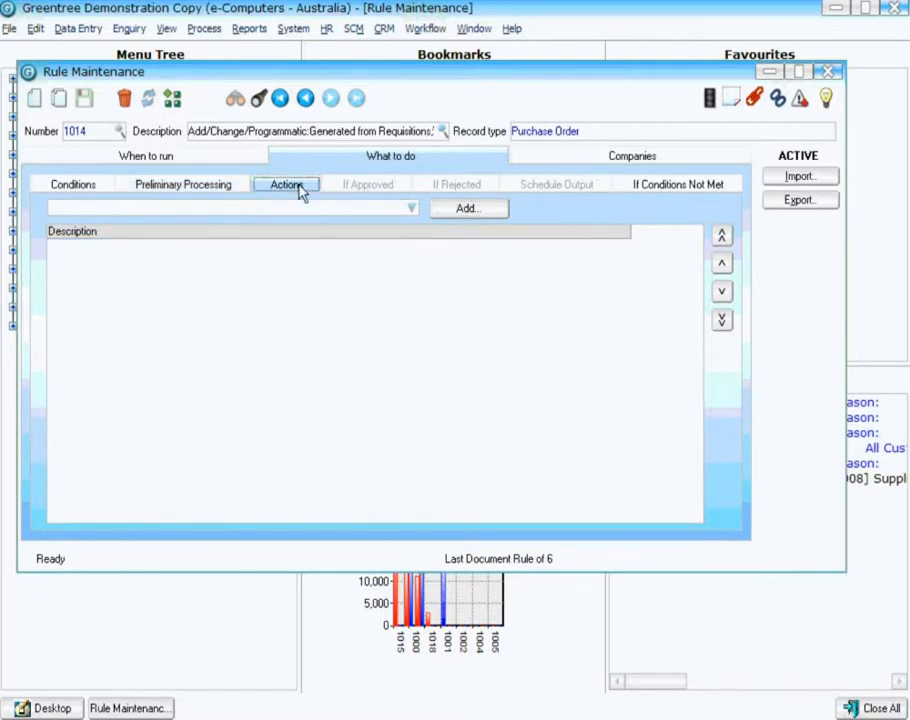
left_click(412, 210)
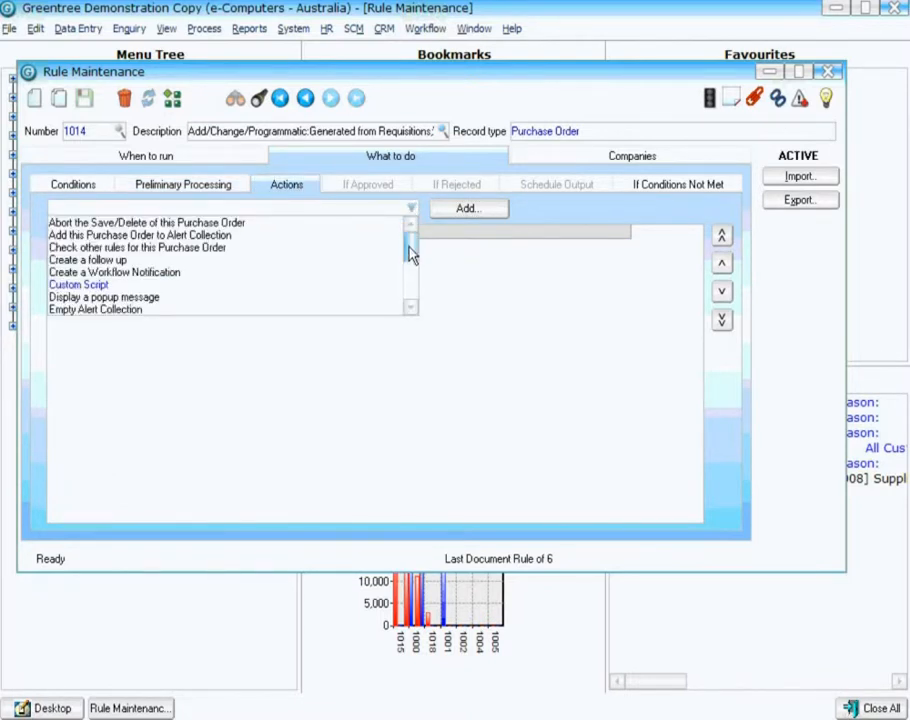
left_click_drag(410, 253, 410, 277)
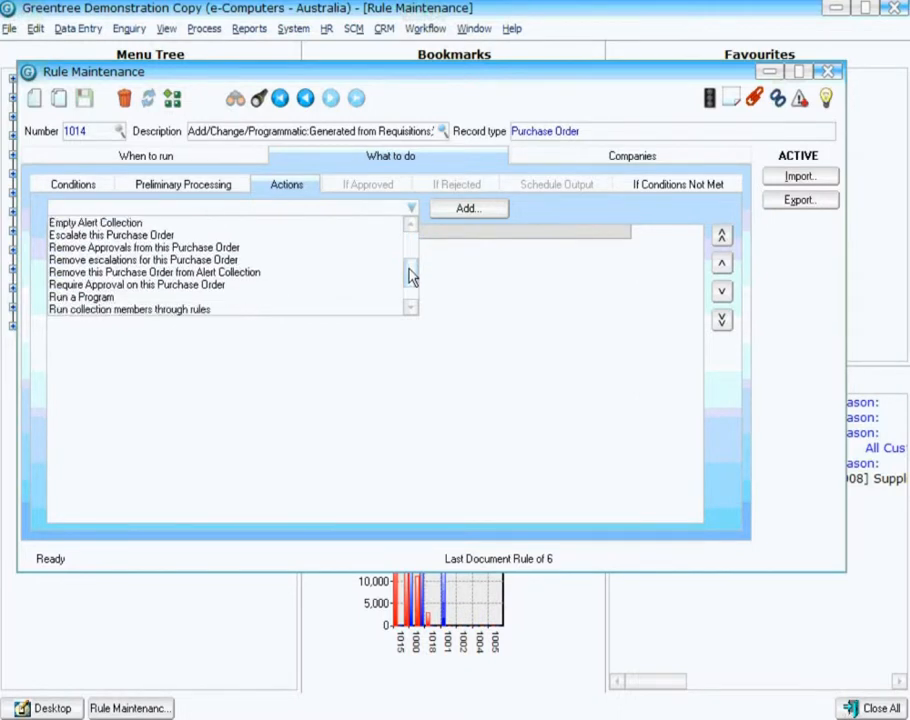
left_click(114, 286)
left_click(477, 212)
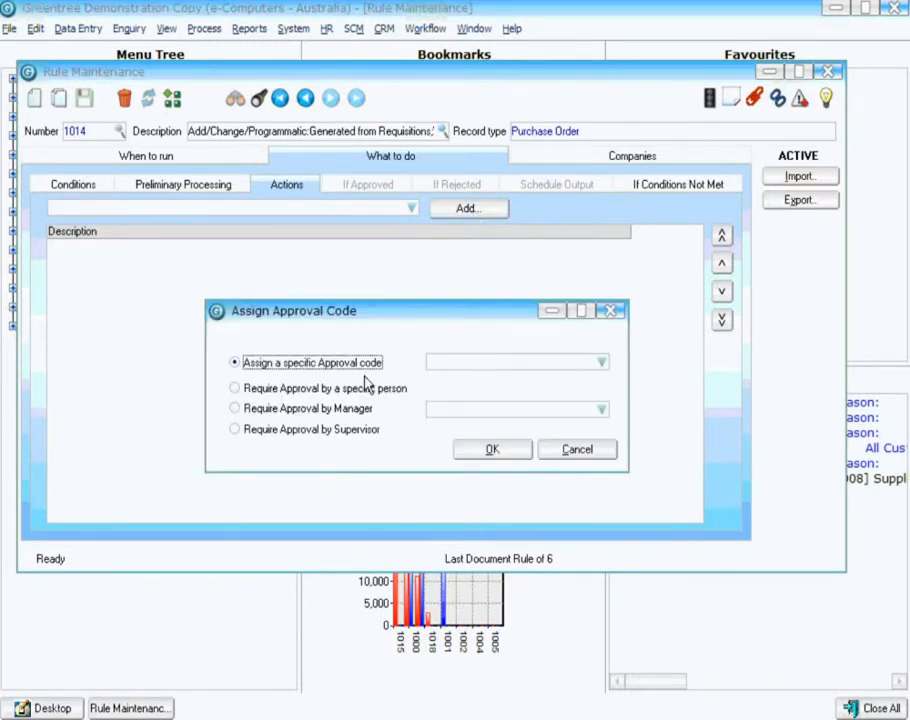
left_click(300, 390)
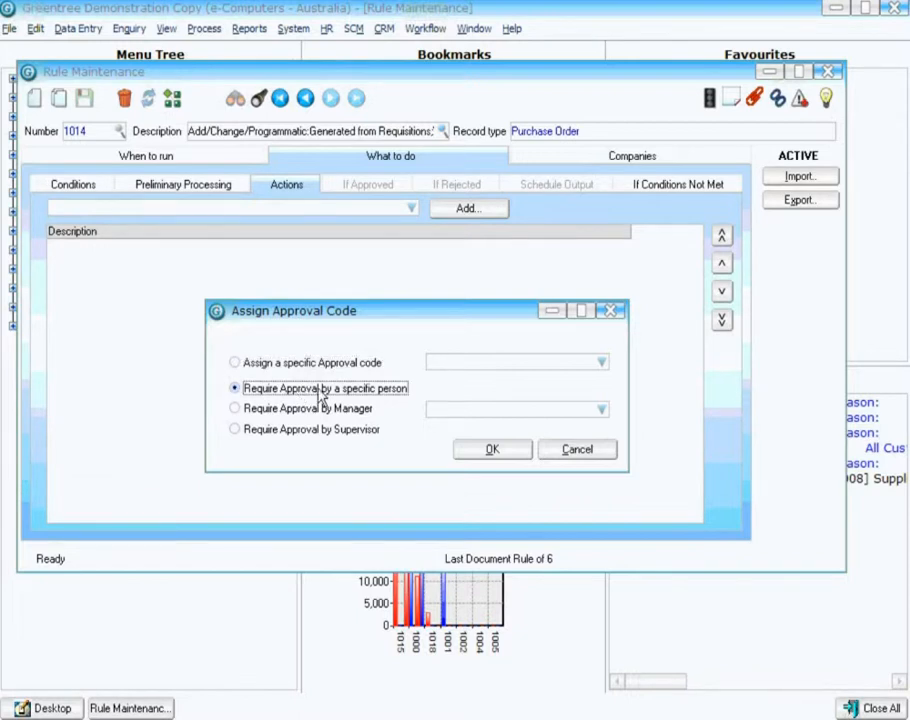
left_click(602, 410)
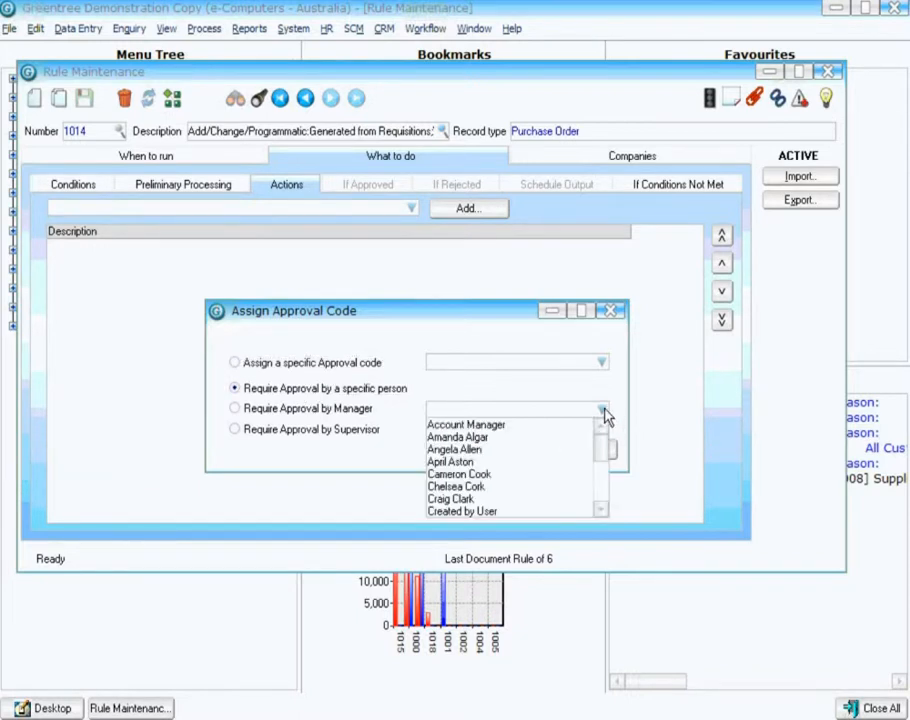
left_click(603, 412)
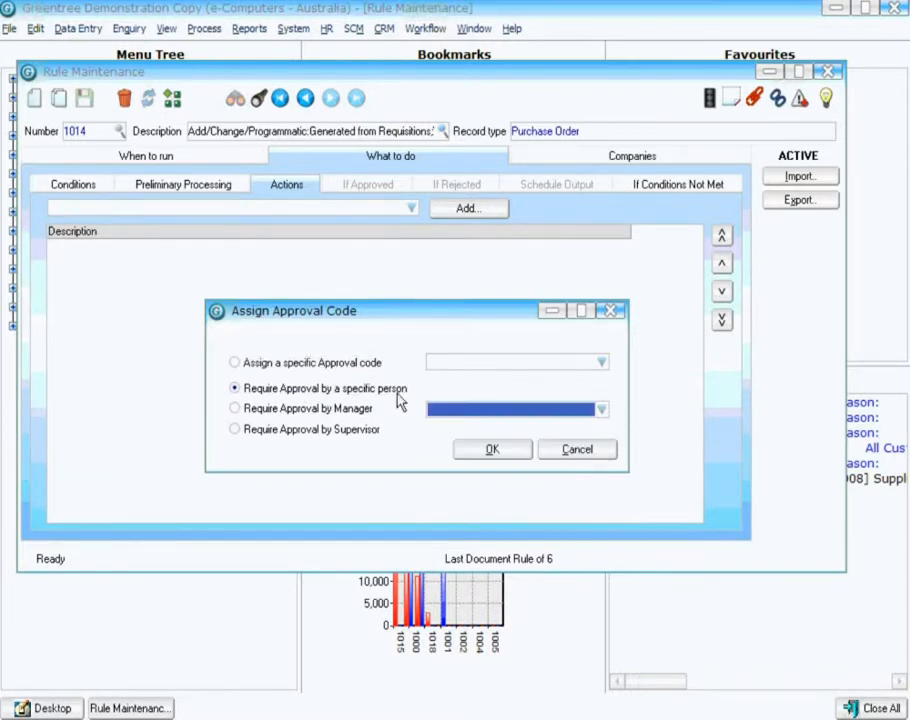
left_click(310, 410)
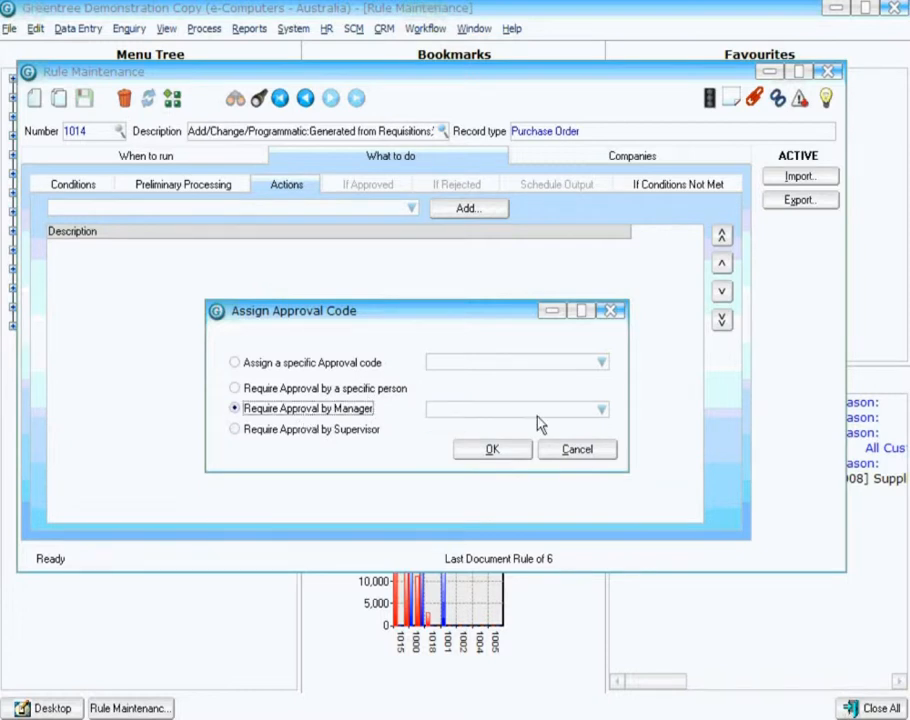
left_click(602, 410)
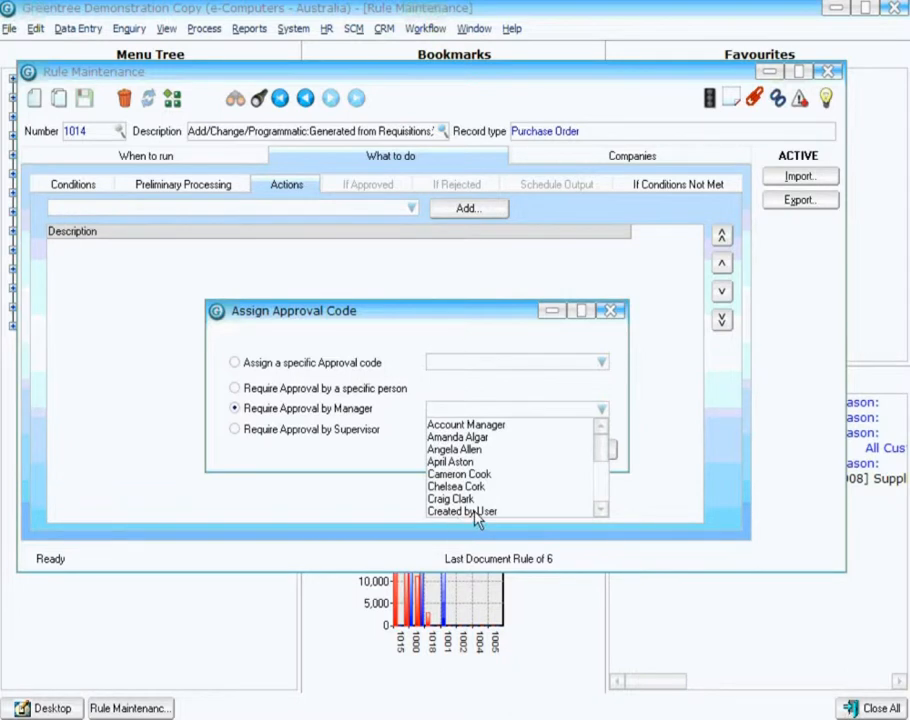
left_click(313, 432)
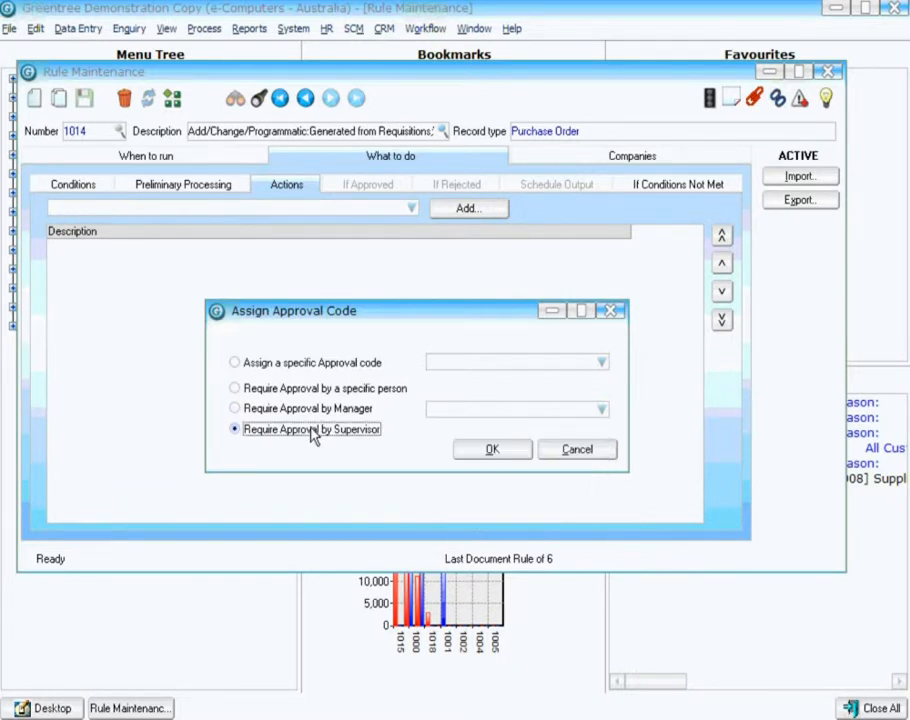
Set the action to assign the specific approval code Managerial Approval.
left_click(288, 366)
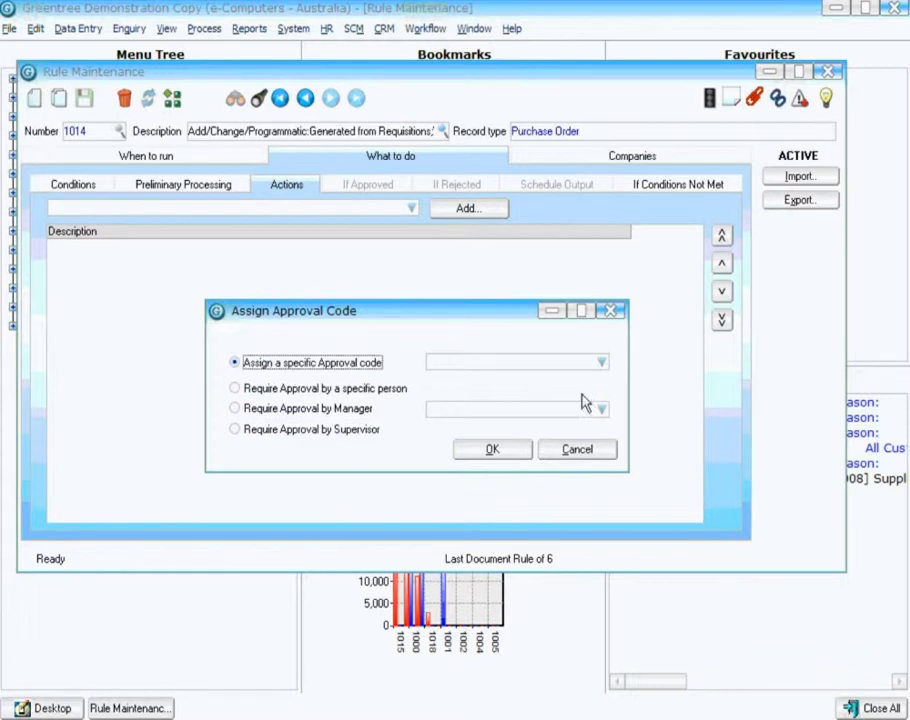
left_click(602, 364)
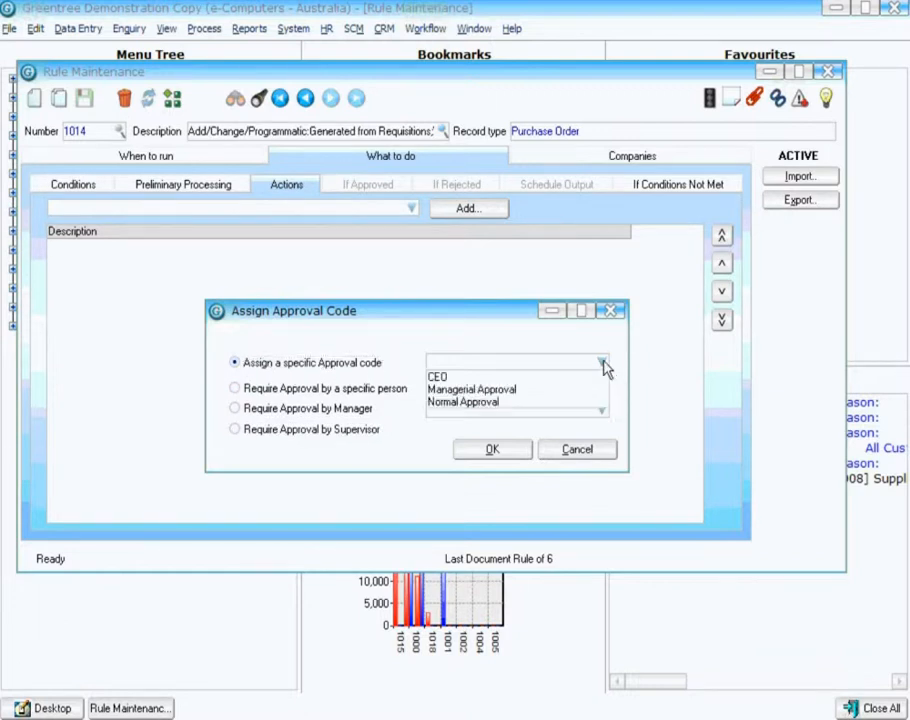
left_click(462, 390)
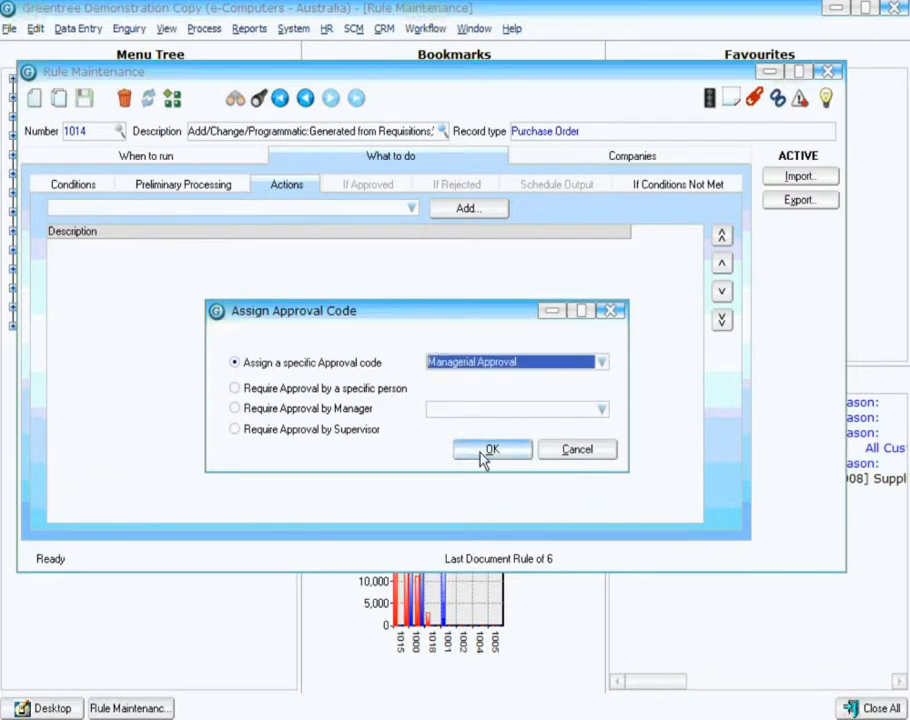
left_click(485, 452)
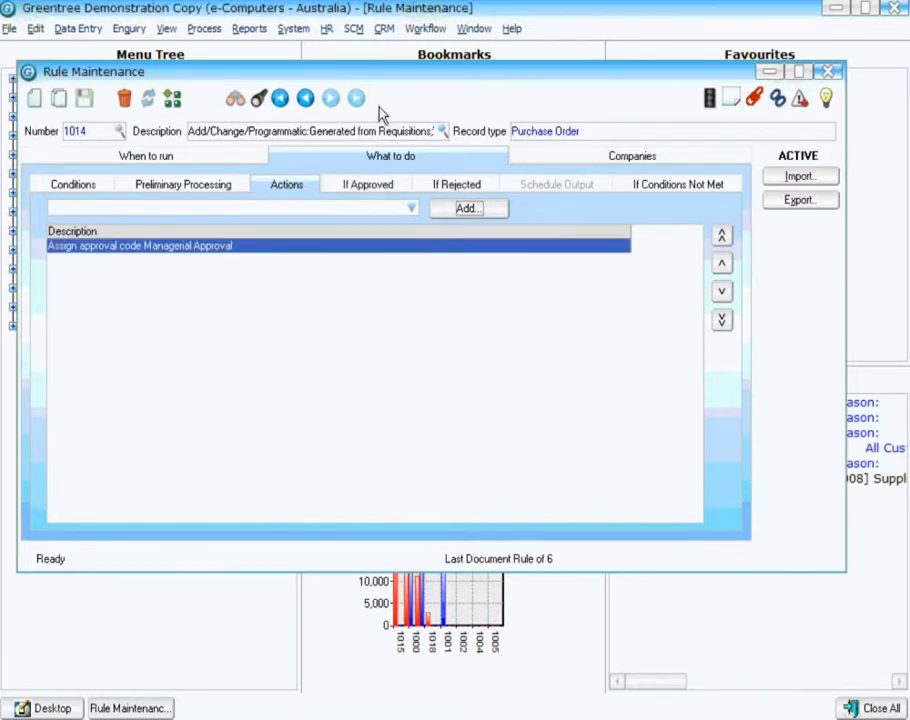
Open Approval Code Maintenance and examine the Managerial Approval code's levels and available users.
left_click(426, 30)
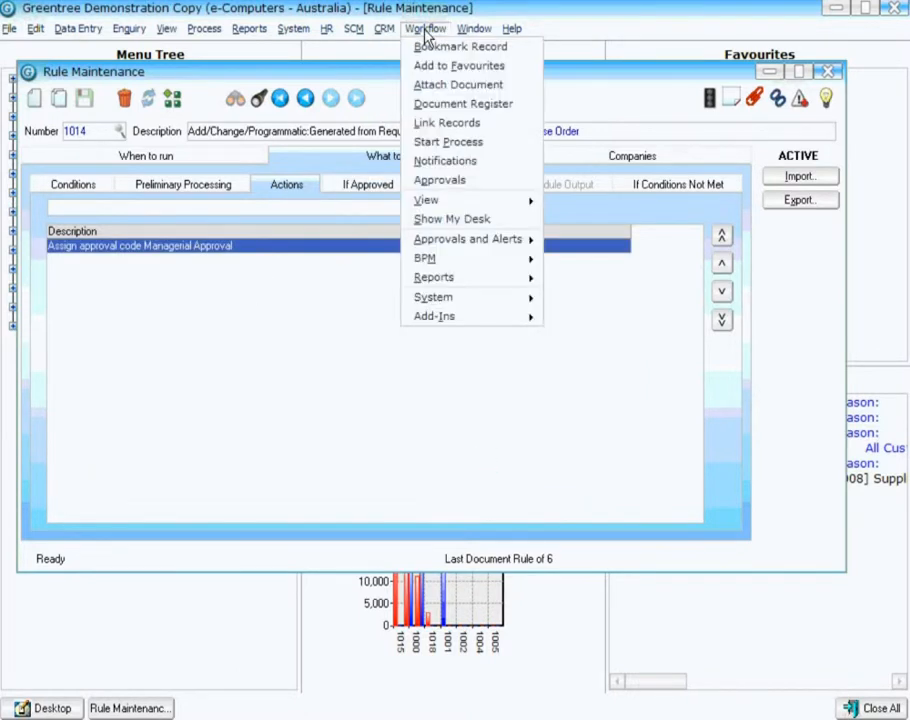
mouse_move(497, 245)
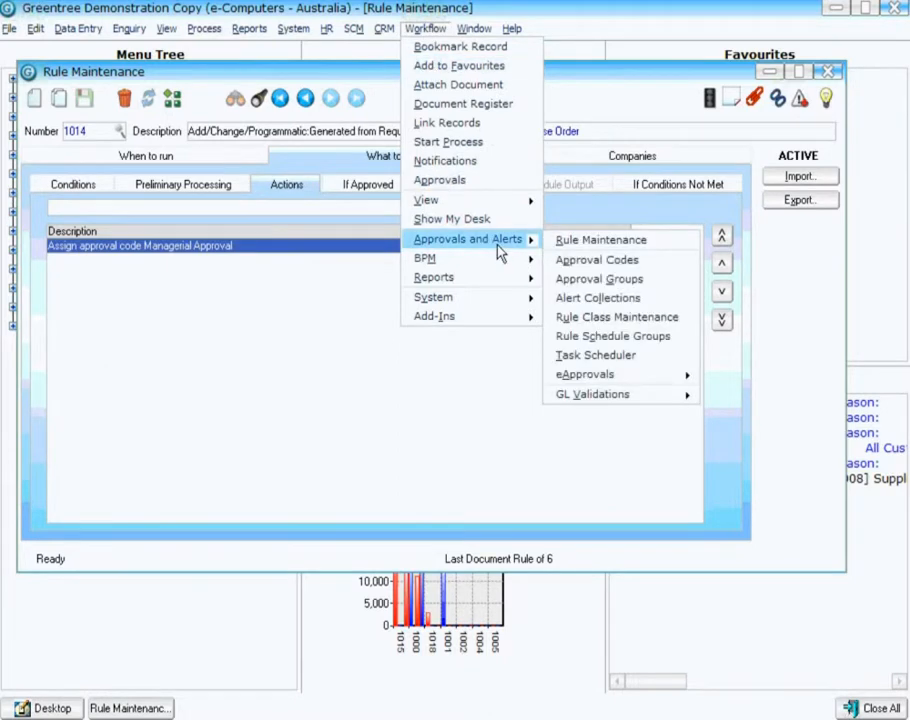
left_click(596, 262)
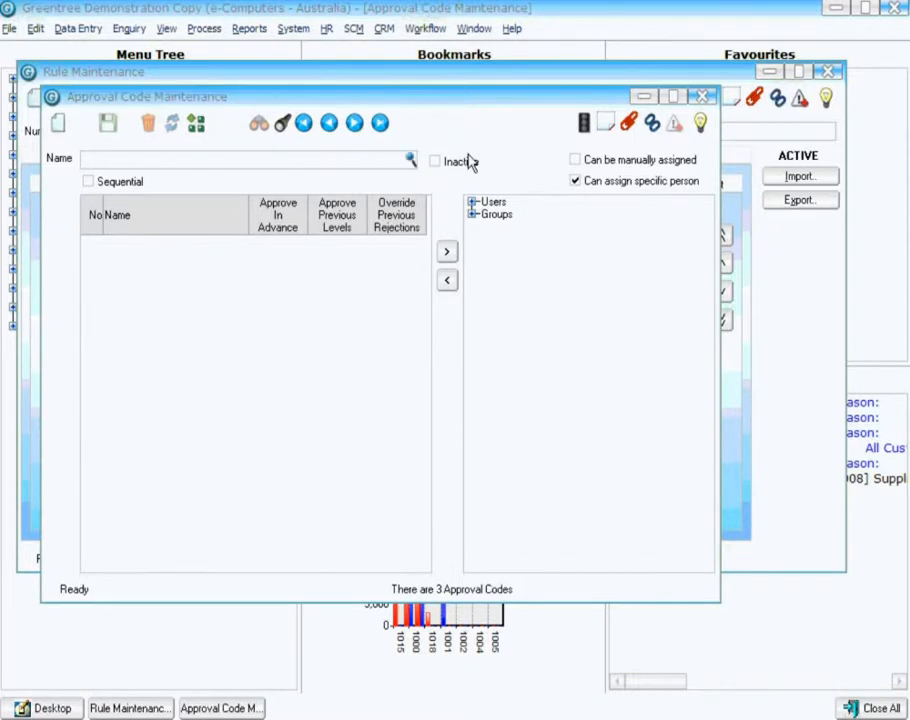
left_click(410, 159)
left_click(239, 194)
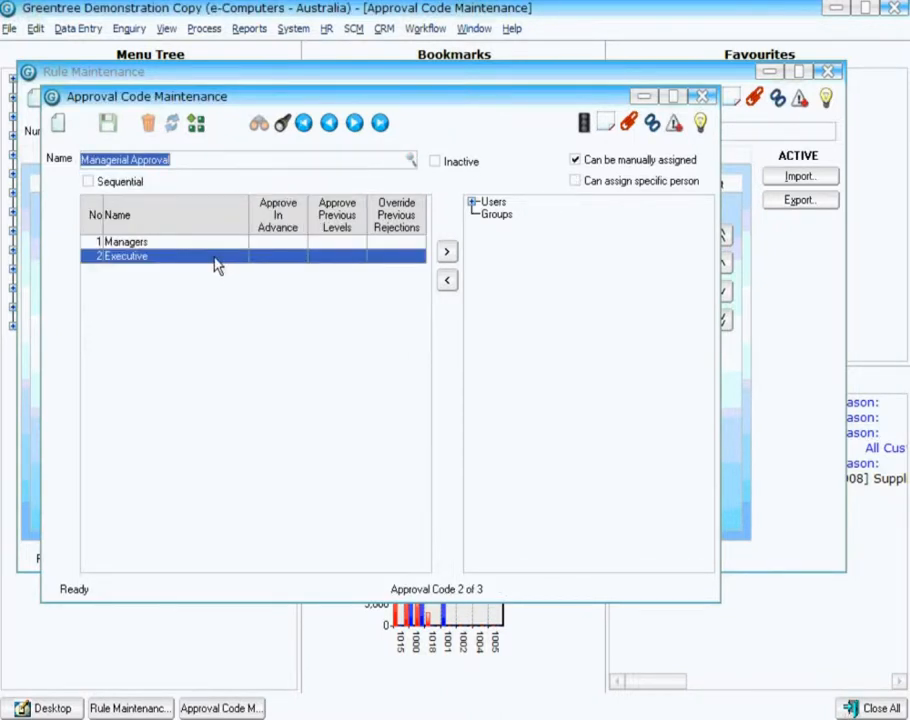
left_click(143, 244)
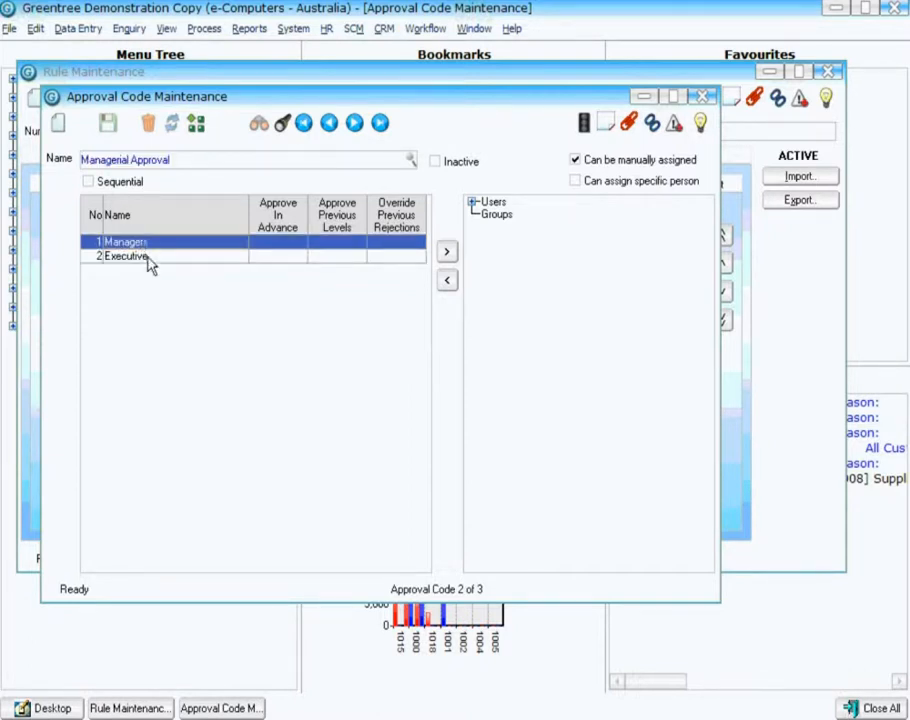
left_click(148, 258)
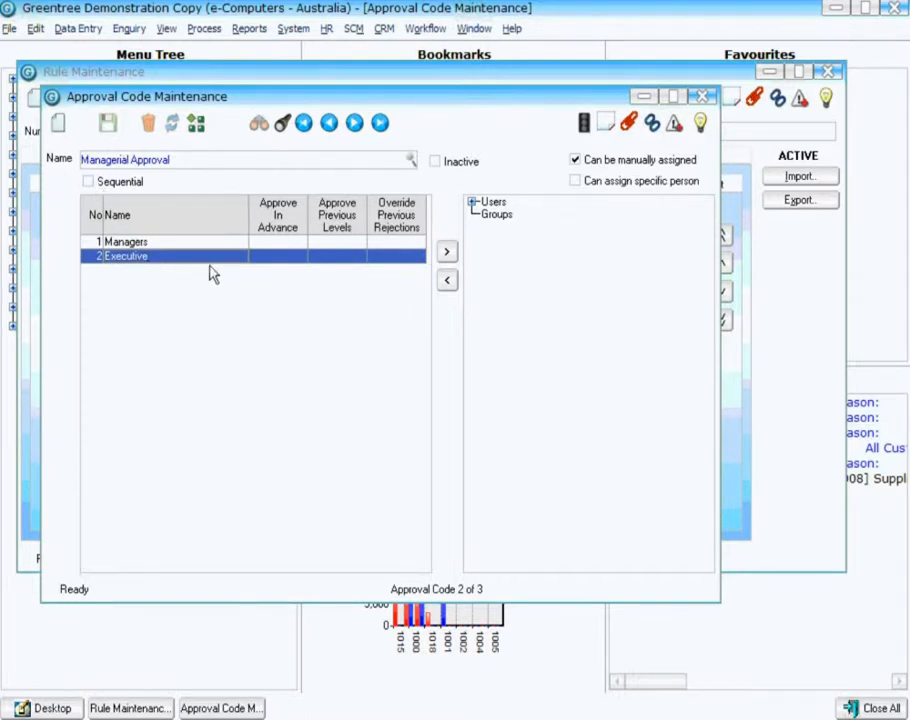
left_click(472, 203)
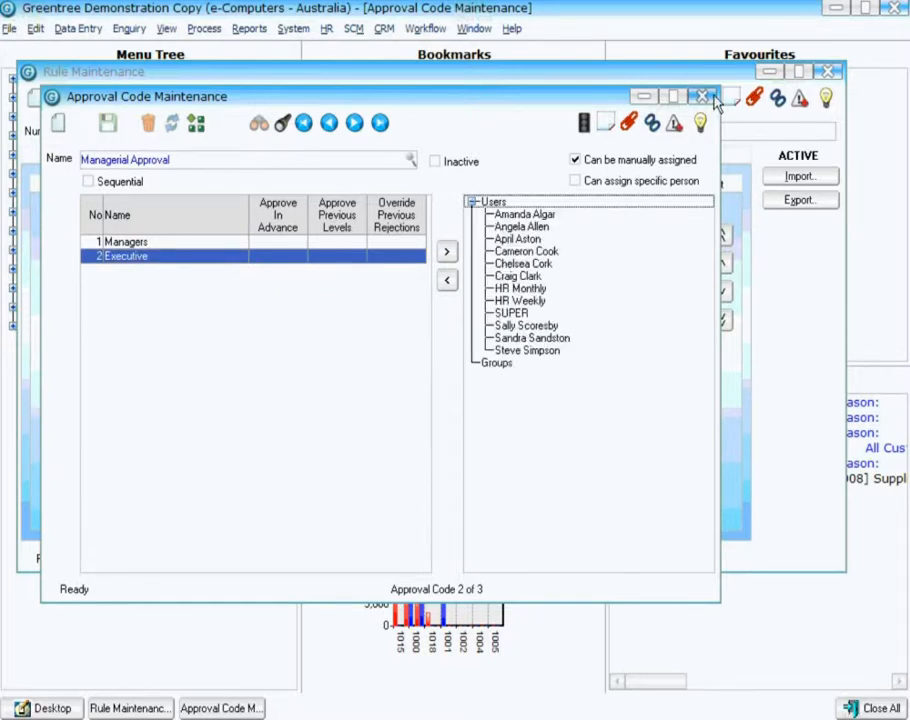
Open Approval Group Maintenance and examine the assigned users of the Managers and Executive groups.
left_click(430, 29)
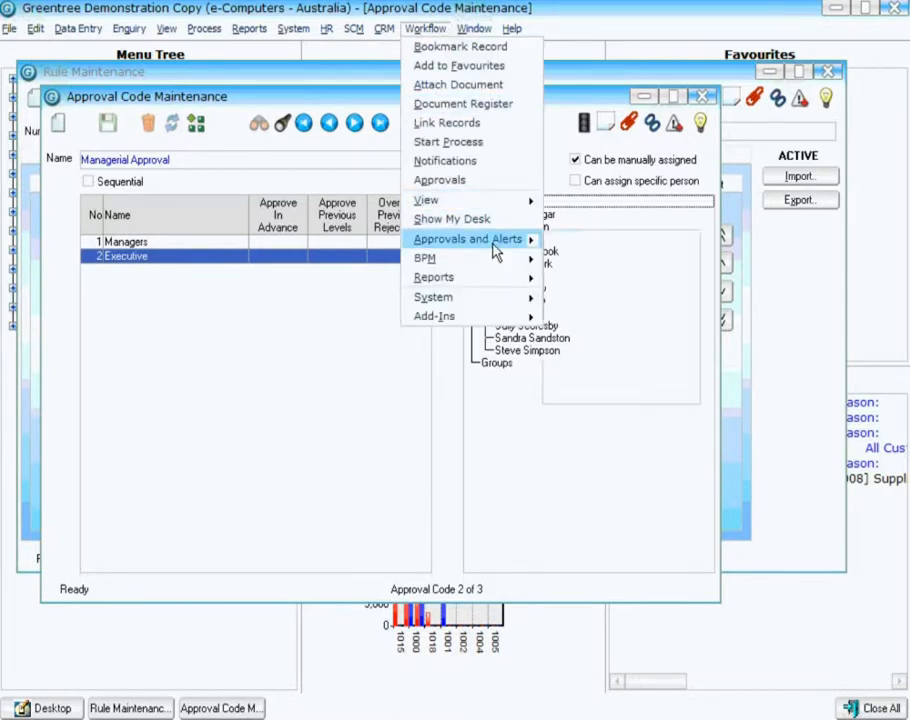
mouse_move(490, 240)
left_click(600, 279)
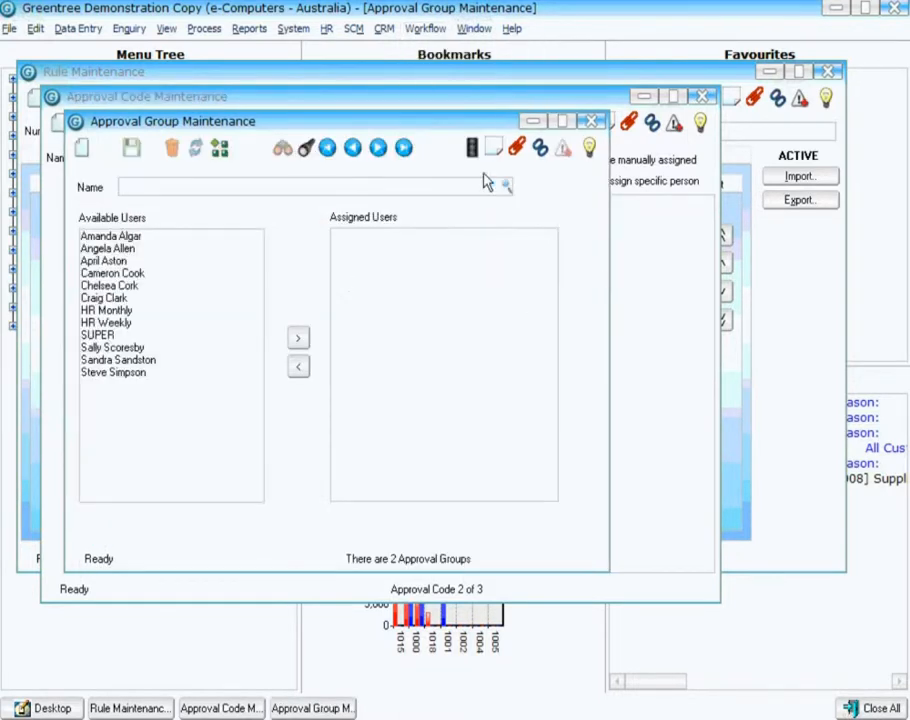
left_click(507, 187)
left_click(177, 221)
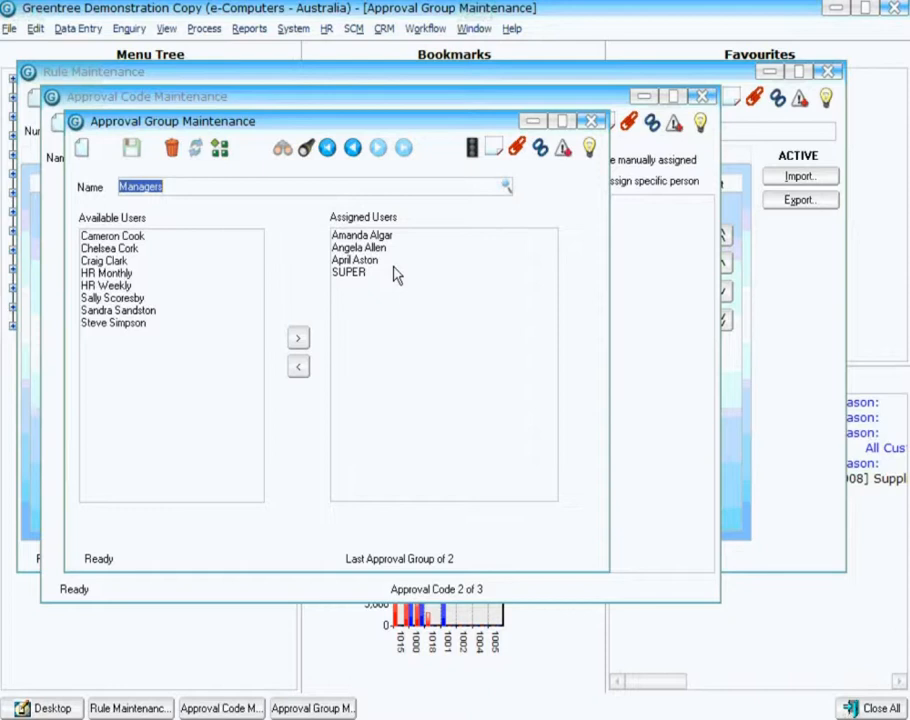
left_click_drag(255, 131, 367, 320)
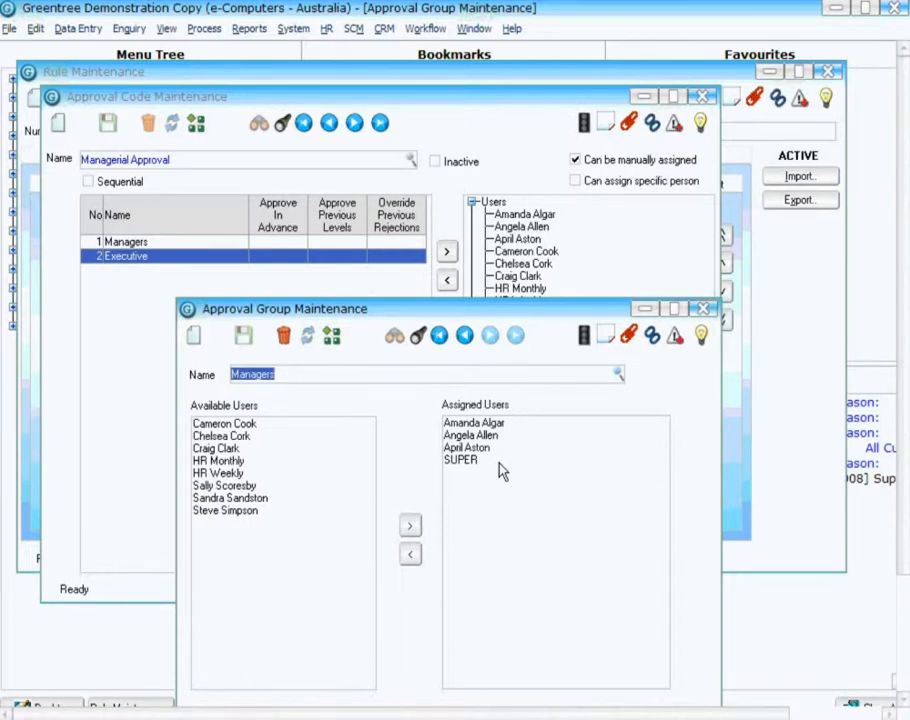
left_click(465, 335)
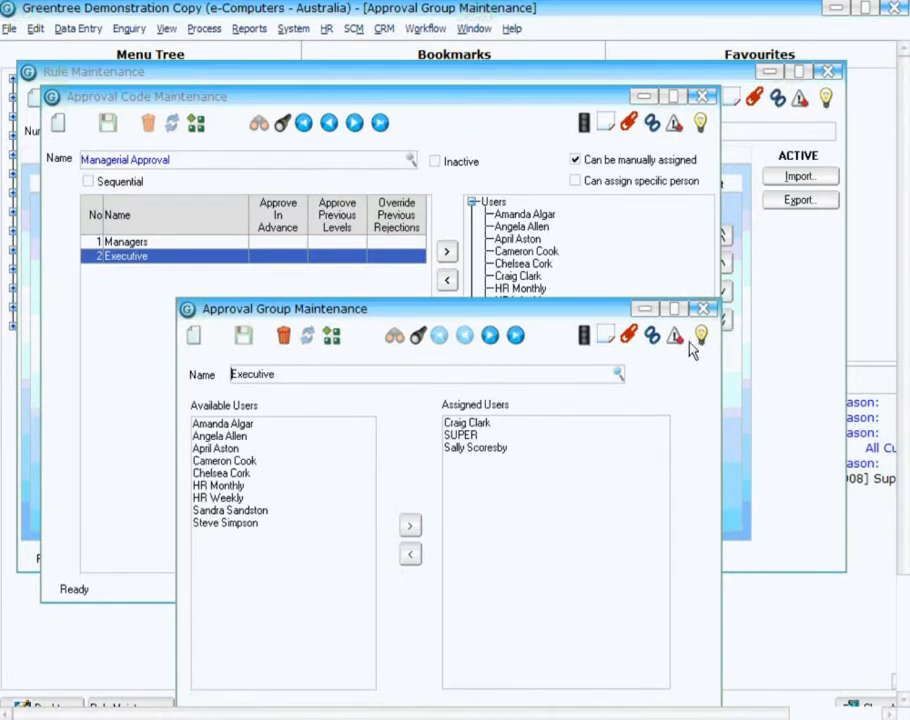
left_click(703, 309)
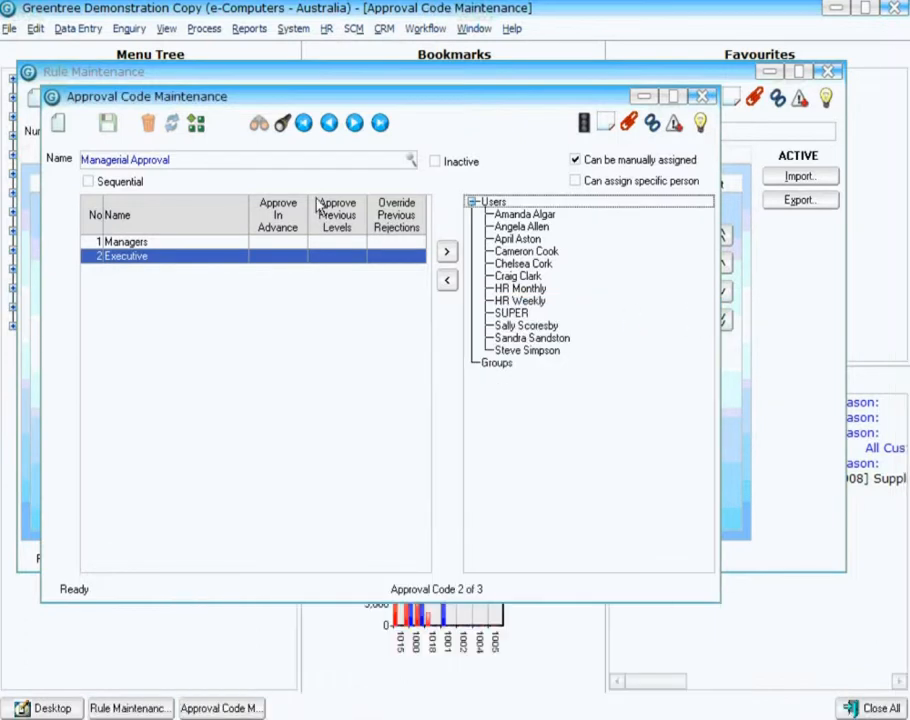
Examine the levels and approval settings of the CEO approval code.
left_click(329, 125)
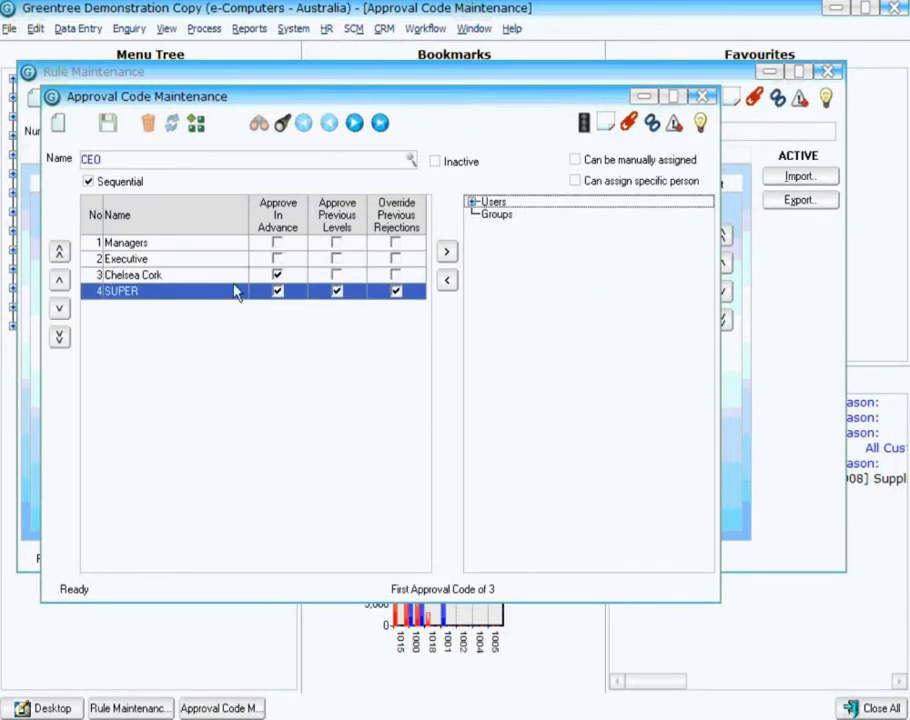
left_click(160, 243)
left_click(166, 261)
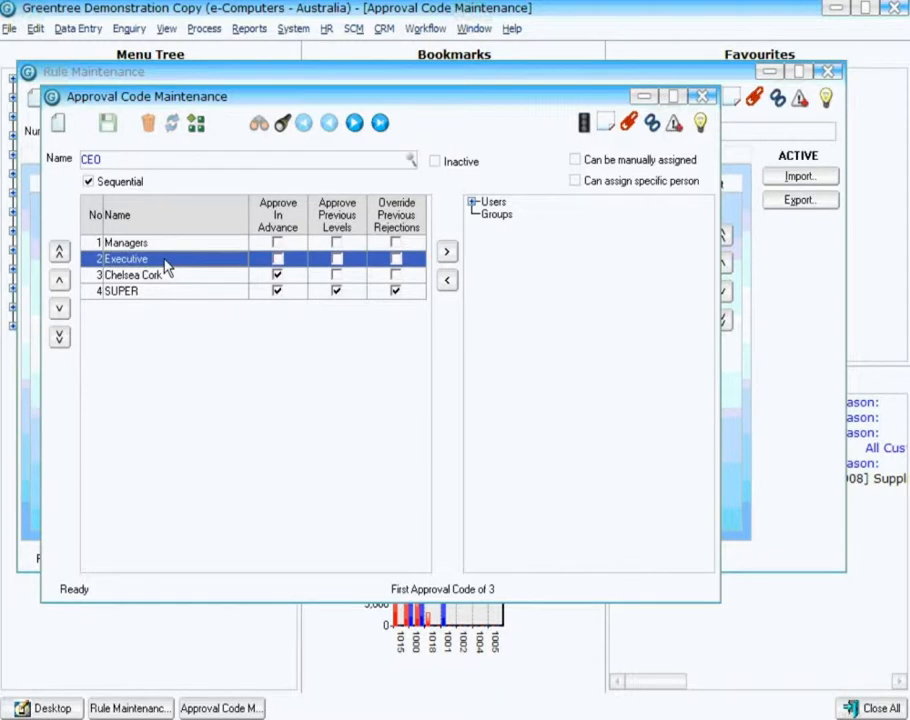
left_click(166, 277)
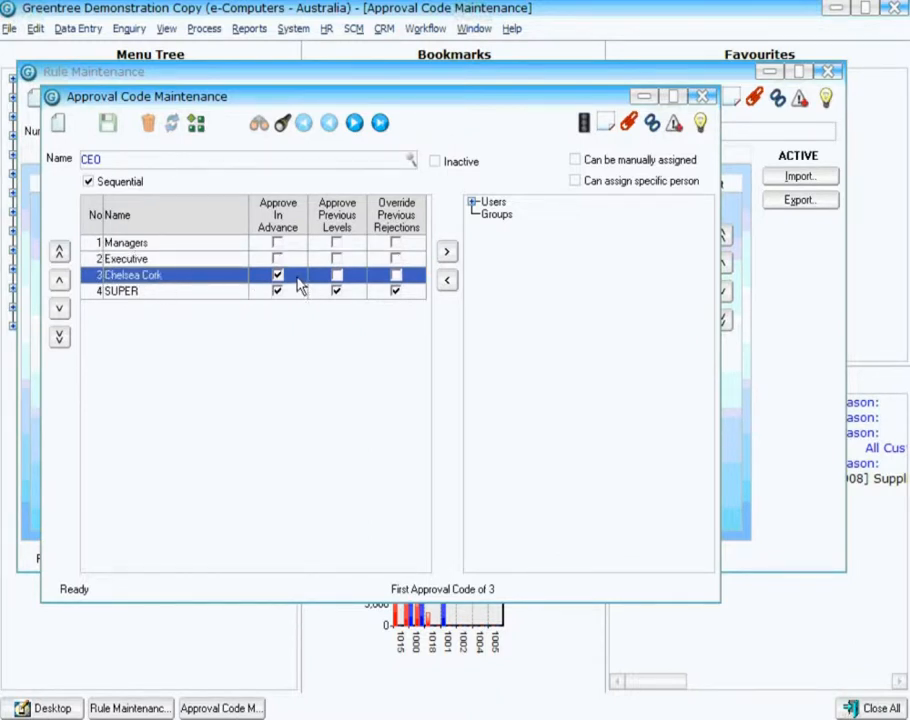
left_click(172, 296)
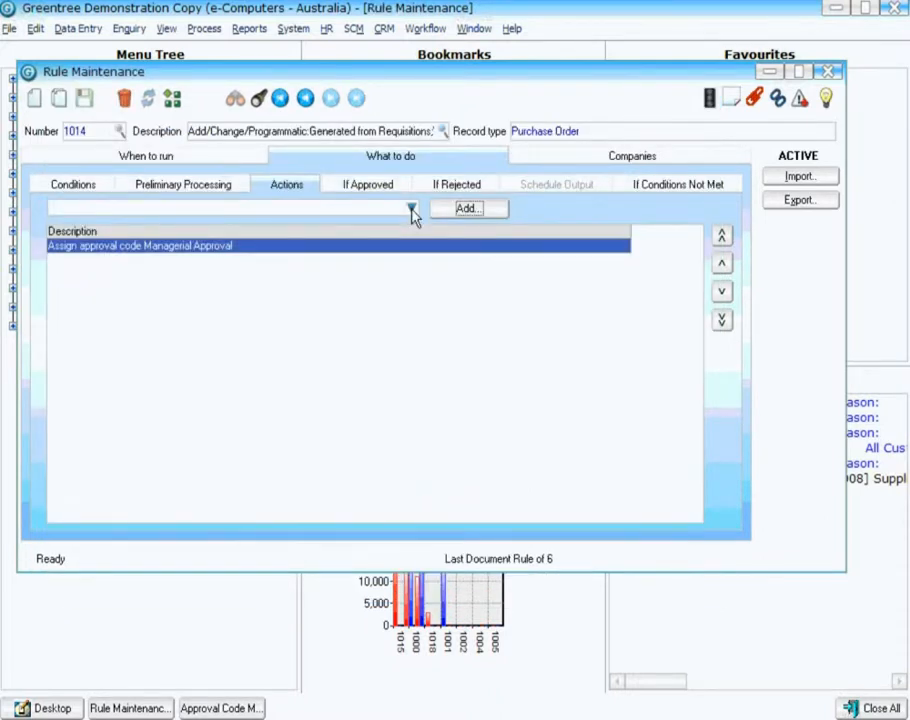
Add a Send an email action addressed to the Executive and Managers approval groups.
left_click(411, 210)
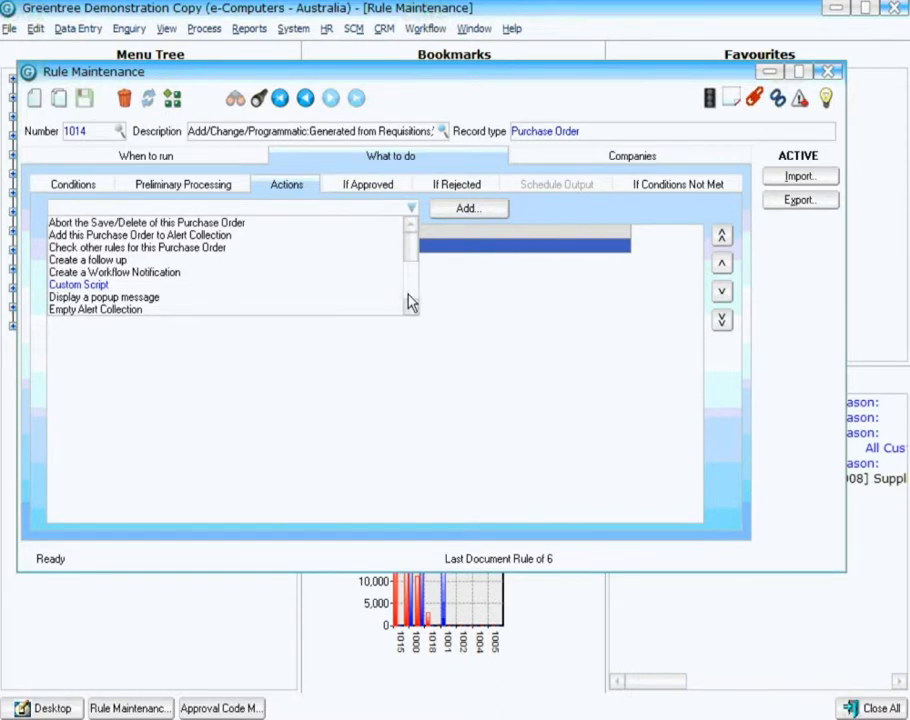
scroll(414, 303, "down", 3)
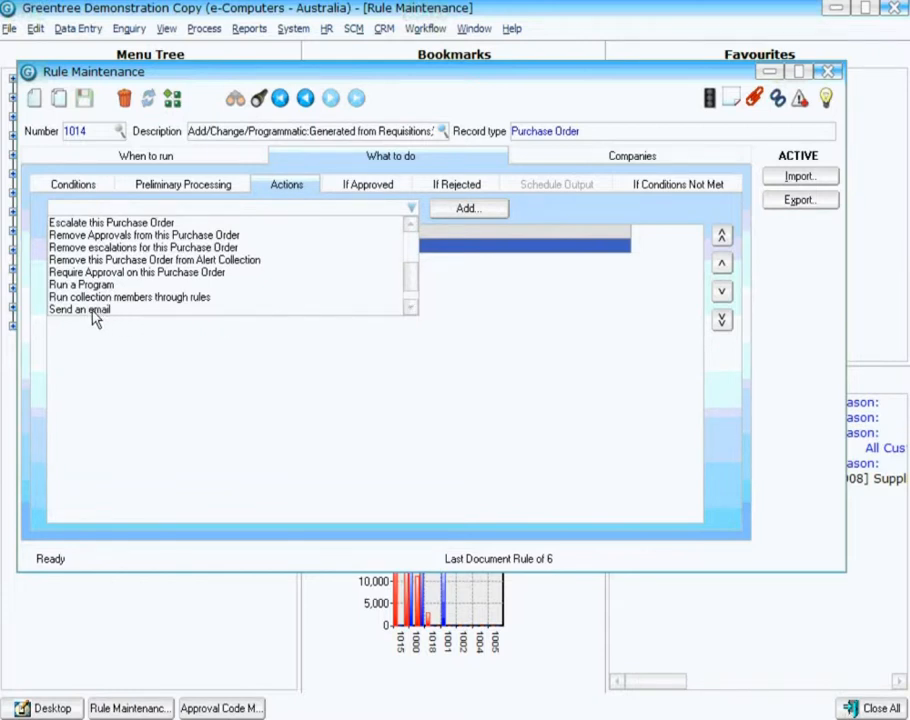
left_click(92, 311)
left_click(462, 210)
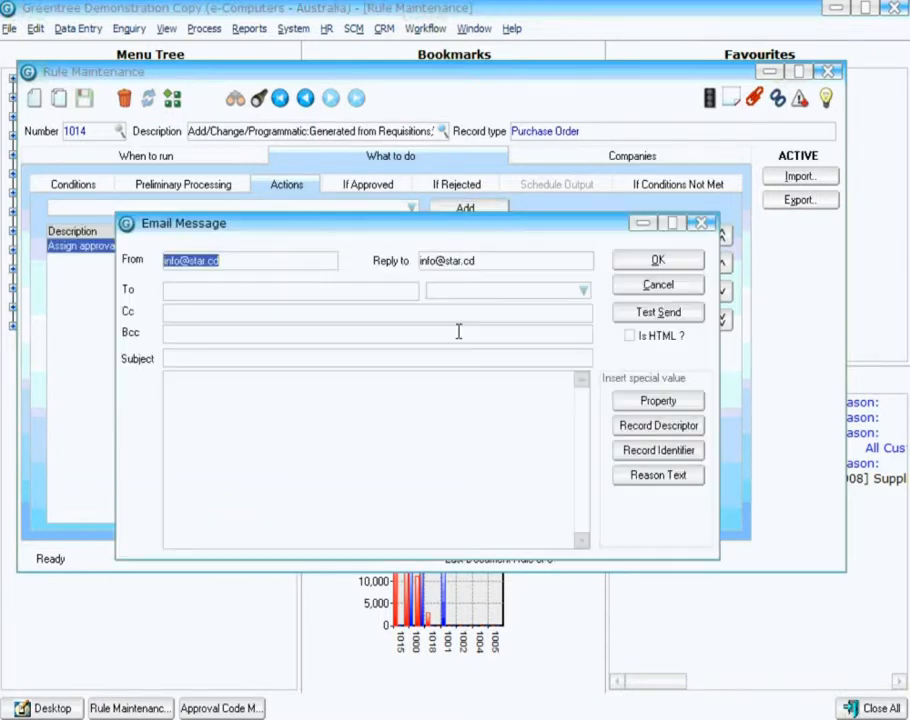
left_click(241, 293)
left_click(581, 292)
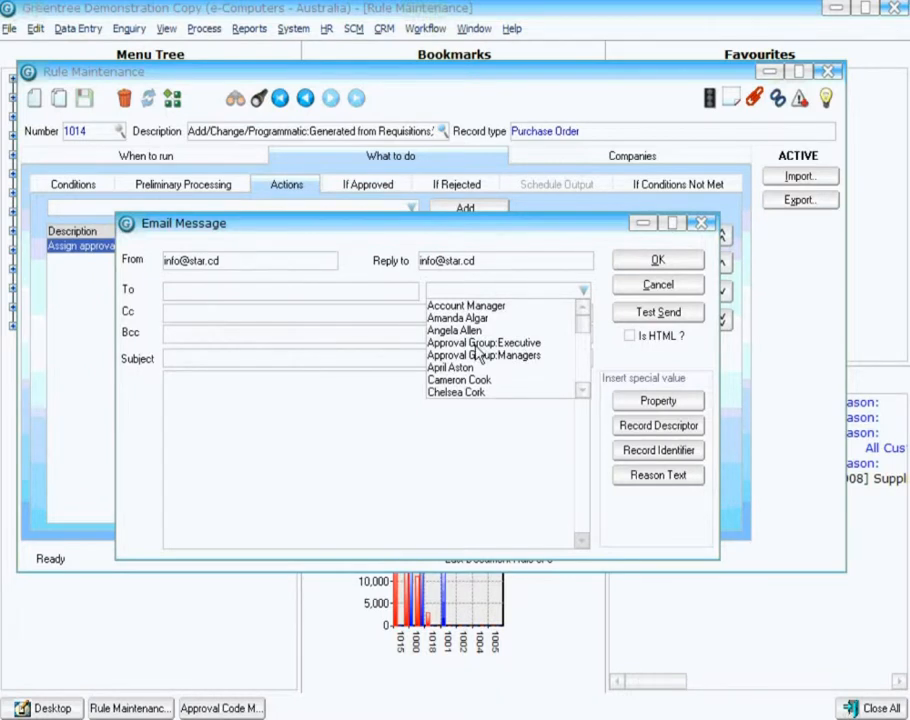
left_click(479, 345)
left_click(584, 291)
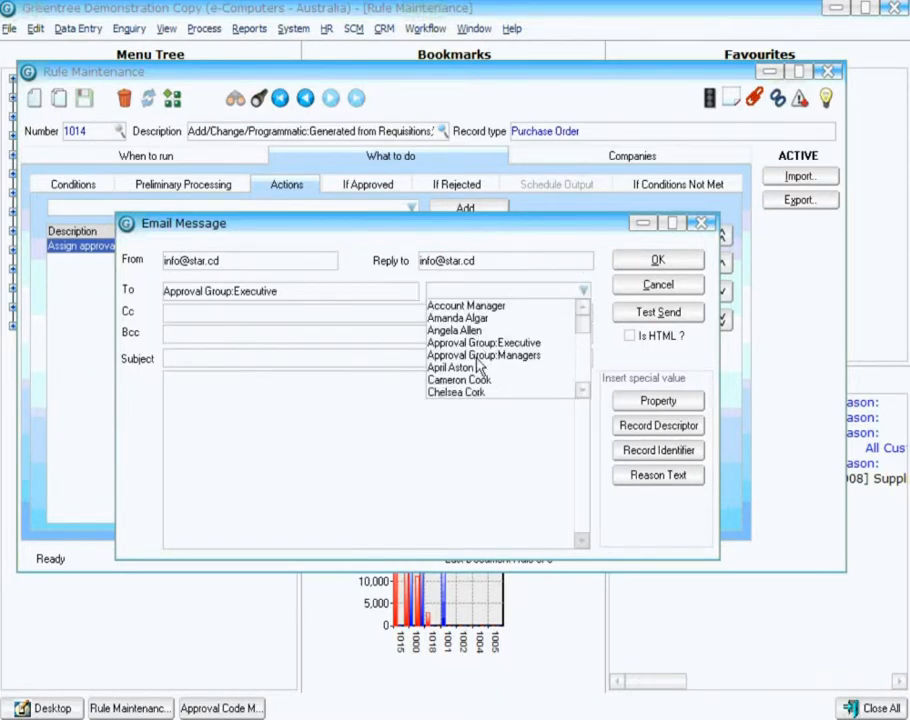
left_click(478, 355)
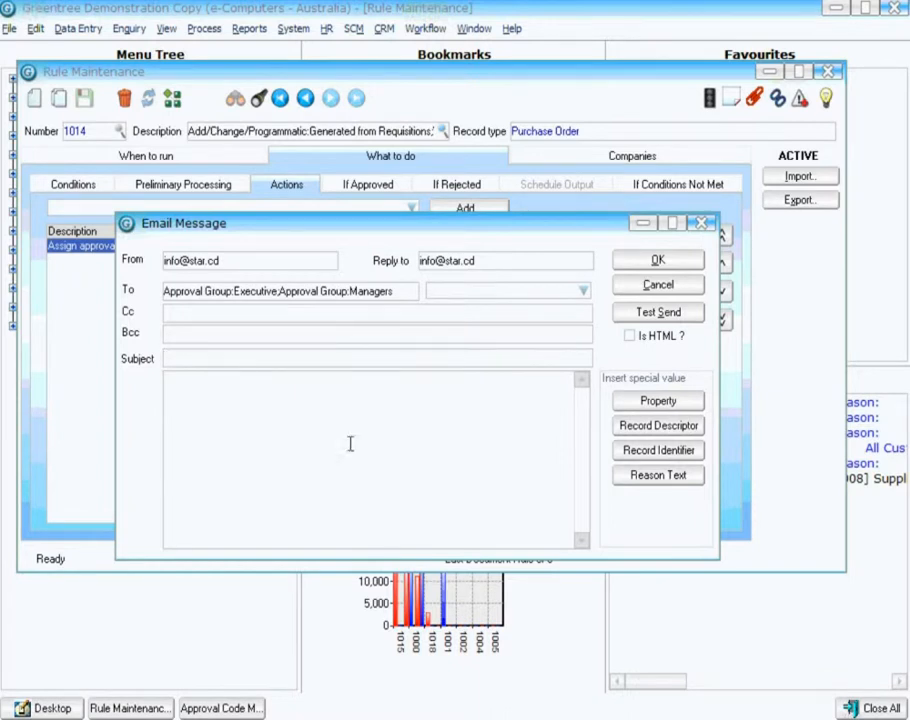
Set the email subject to Pending Approval.
type("Pending Aprpoval")
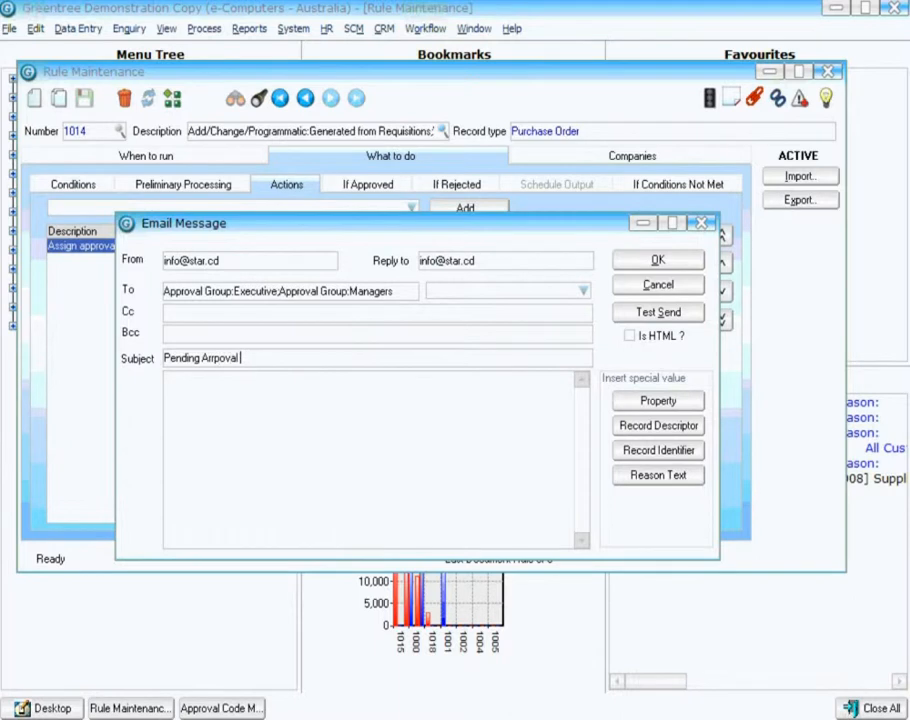
left_click_drag(203, 357, 239, 358)
type("pprov")
Insert the purchase order's reference and supplier name properties into the email body.
left_click(643, 404)
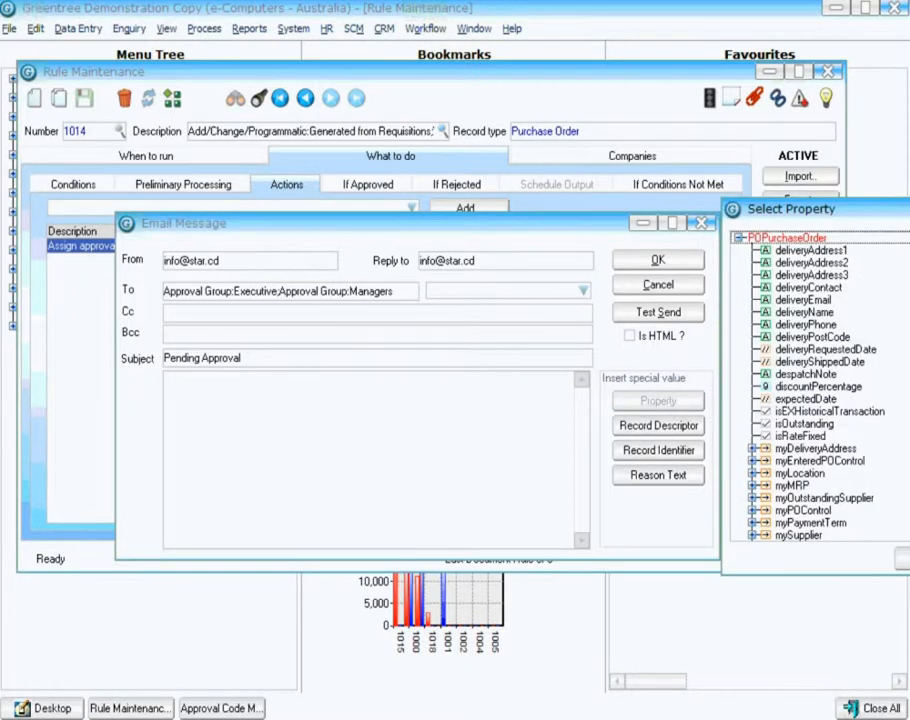
left_click(806, 376)
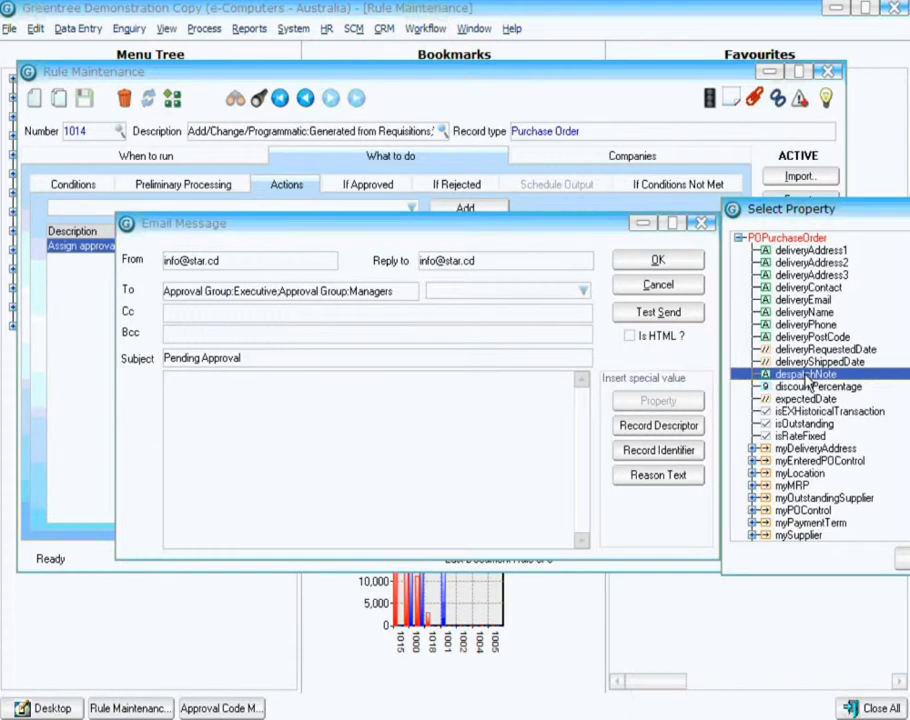
key("Page_Down")
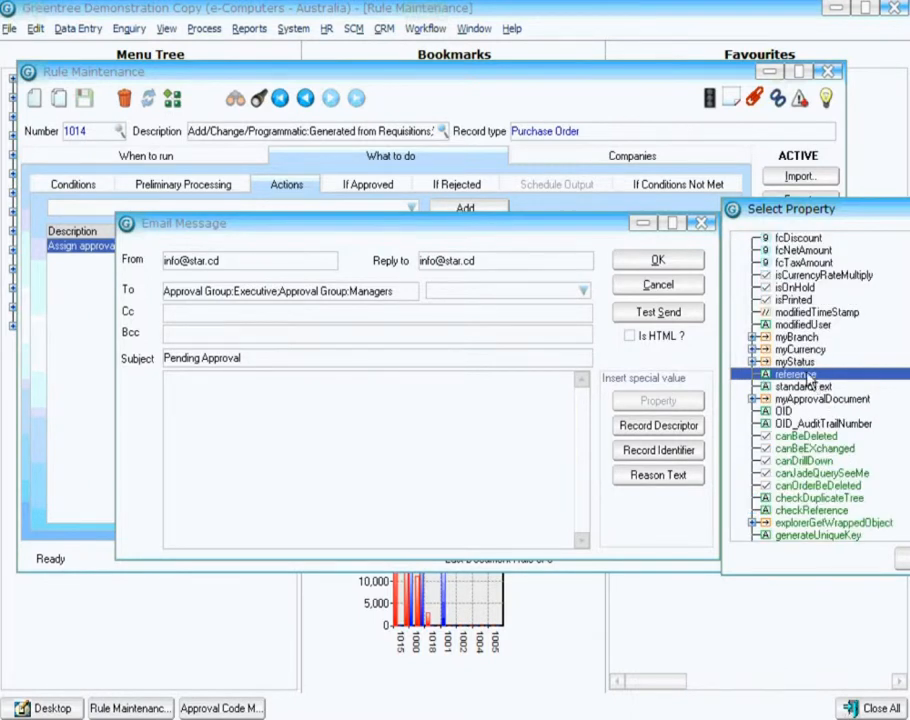
double_click(806, 374)
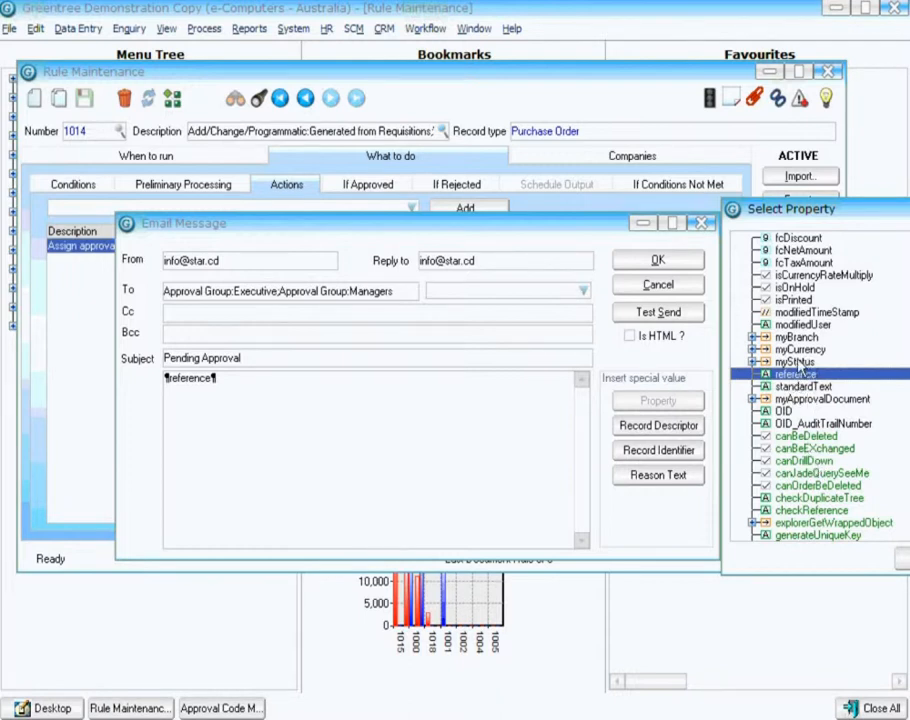
scroll(800, 380, "up", 6)
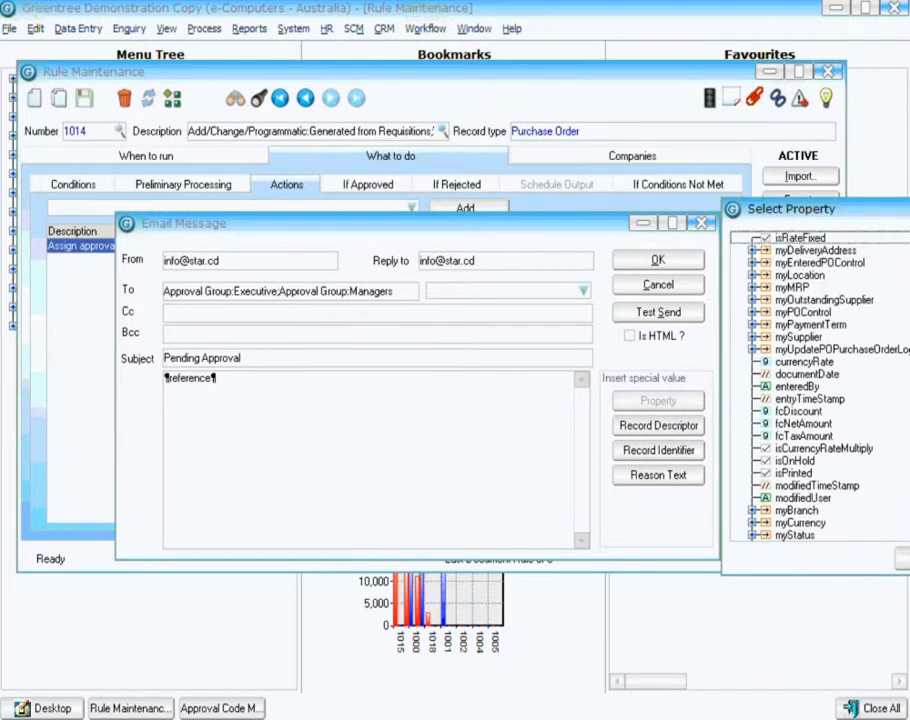
left_click(800, 386)
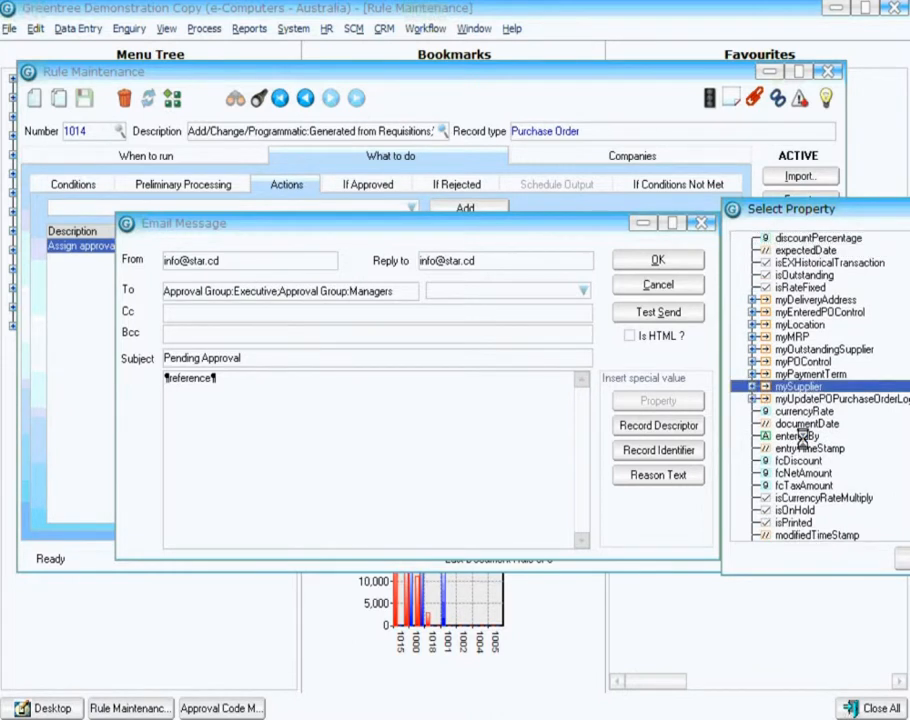
left_click(752, 386)
left_click(801, 437)
key("n")
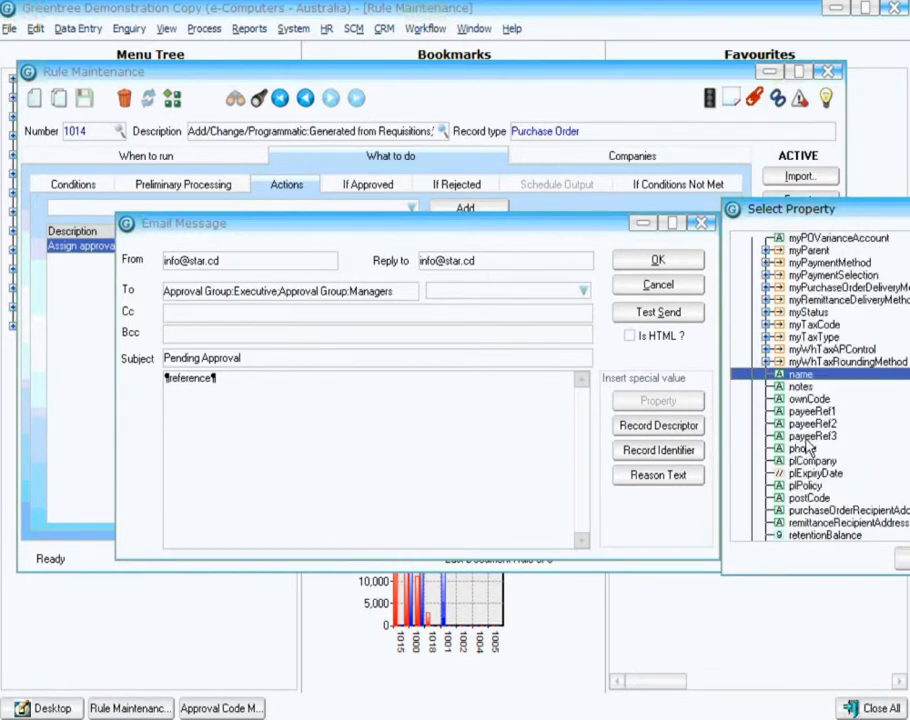
double_click(811, 375)
left_click(904, 562)
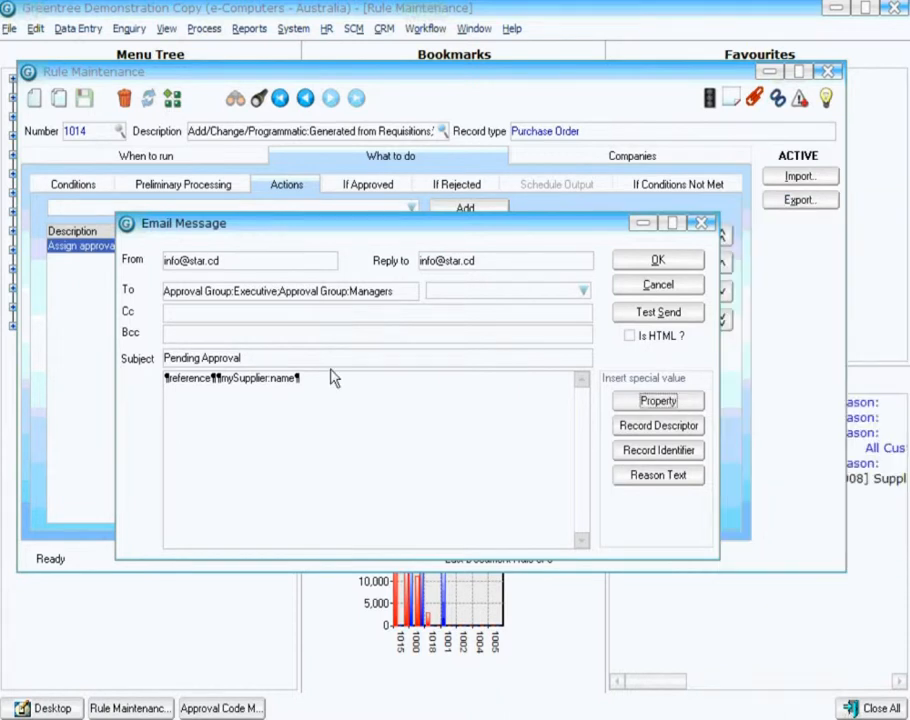
Write the email body as "Purchase Order: ¶reference¶ for ¶mySupplier:name¶ needs your approval." and confirm the message.
left_click(333, 379)
left_click(333, 385)
key("Home")
type("Purchase Order")
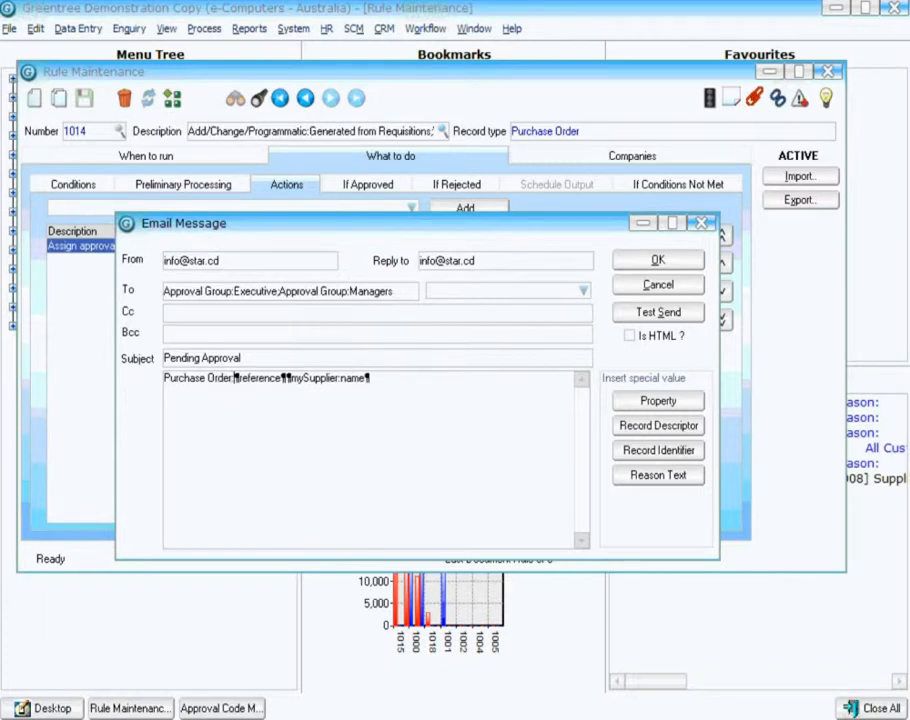
type("  for ")
type(" nn")
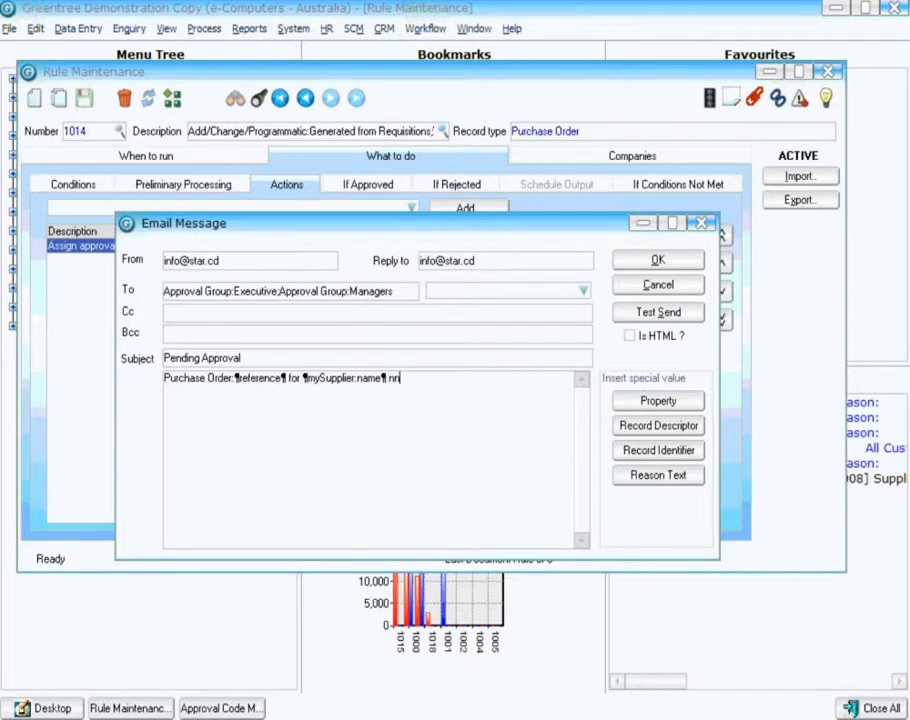
type("eds your approval.")
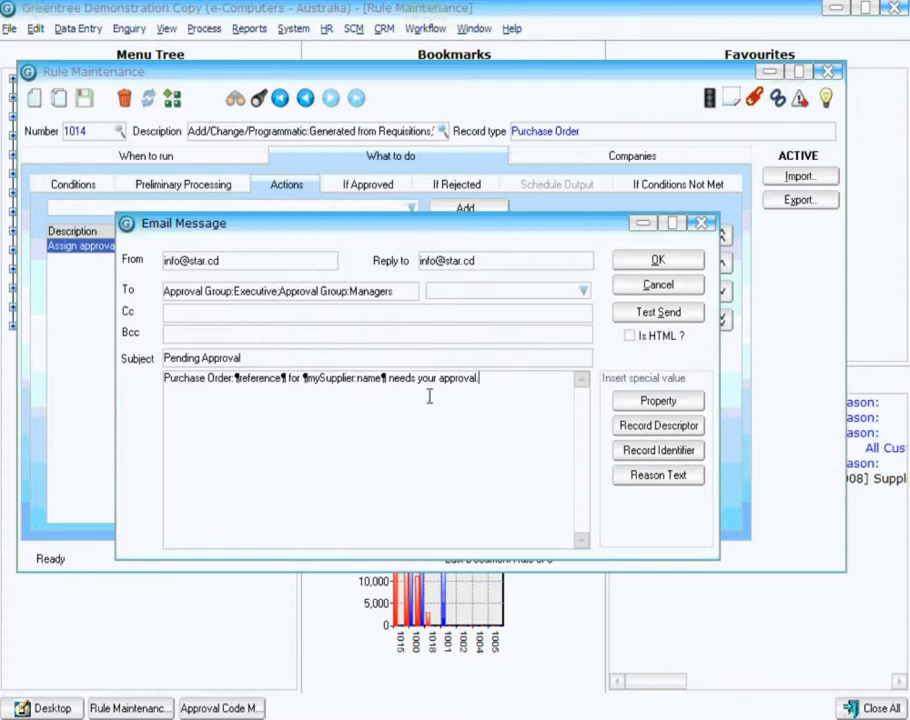
left_click(650, 264)
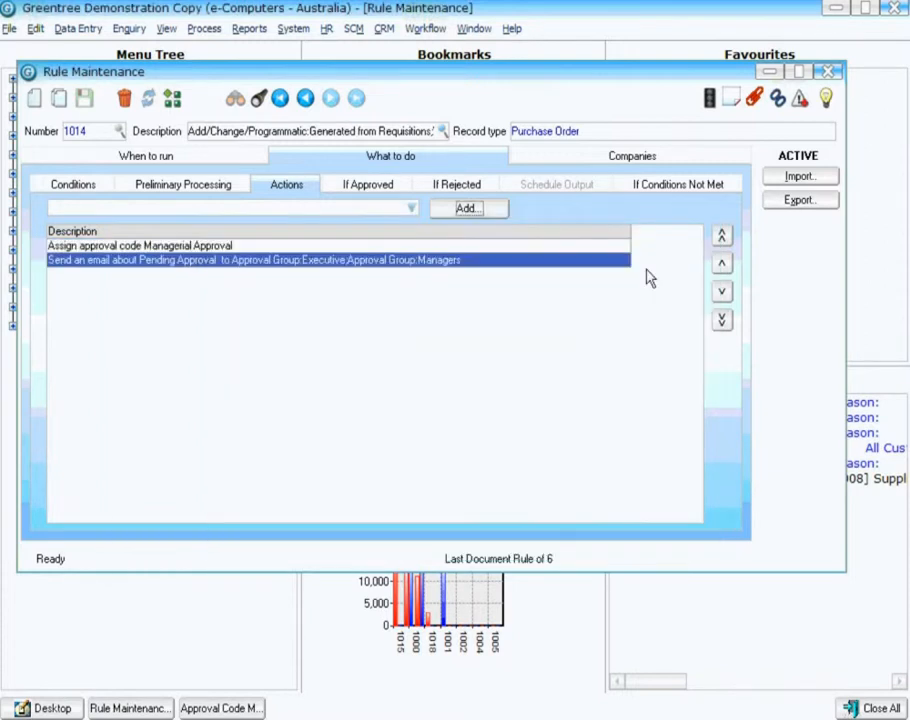
Add an If Approved action changing the purchase order status to Entered.
left_click(357, 190)
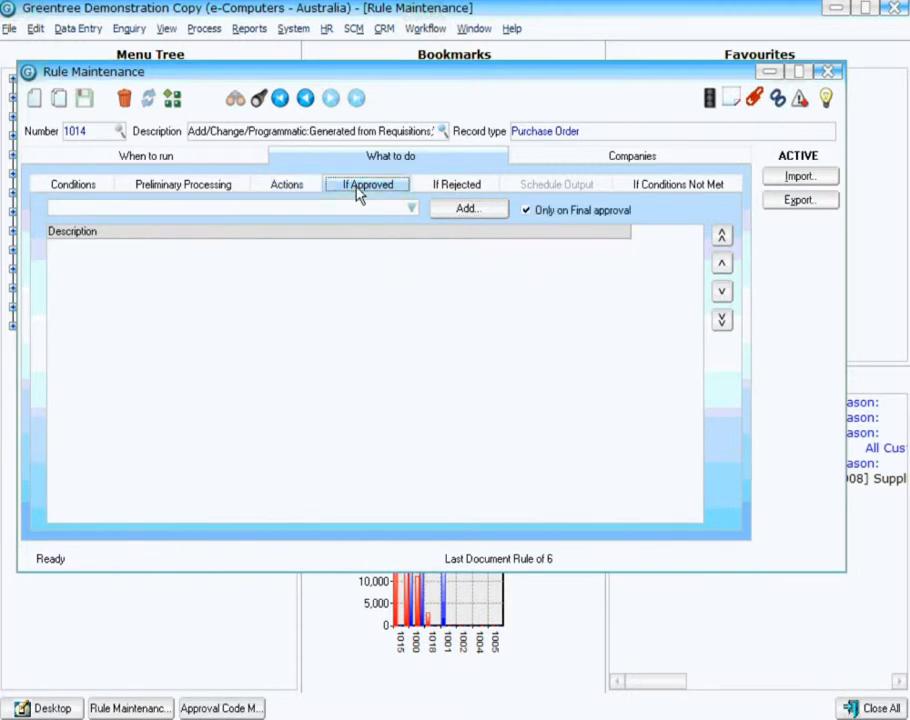
left_click(411, 208)
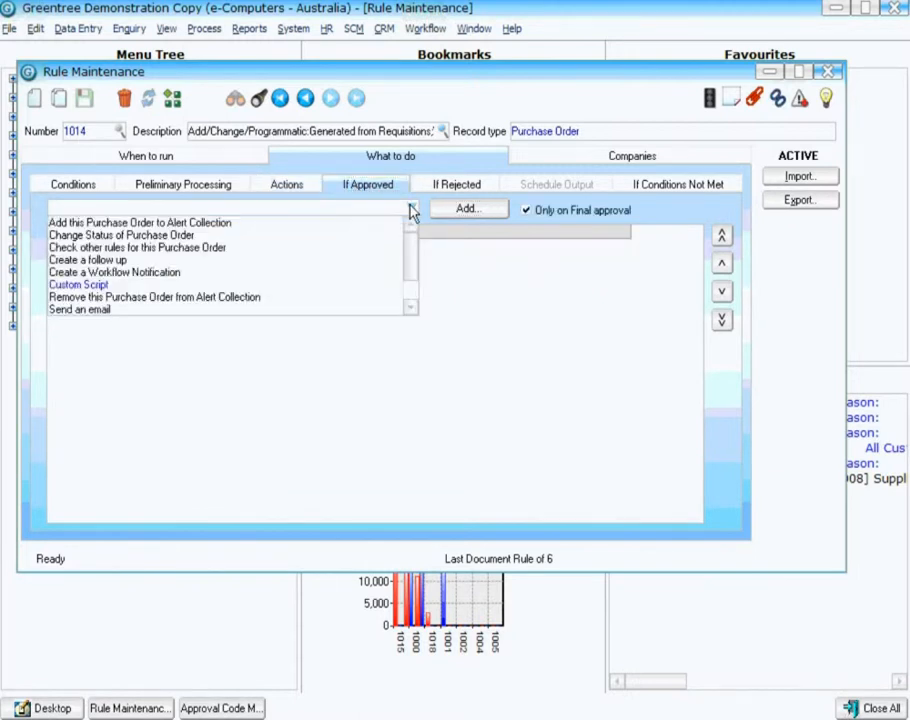
left_click(110, 235)
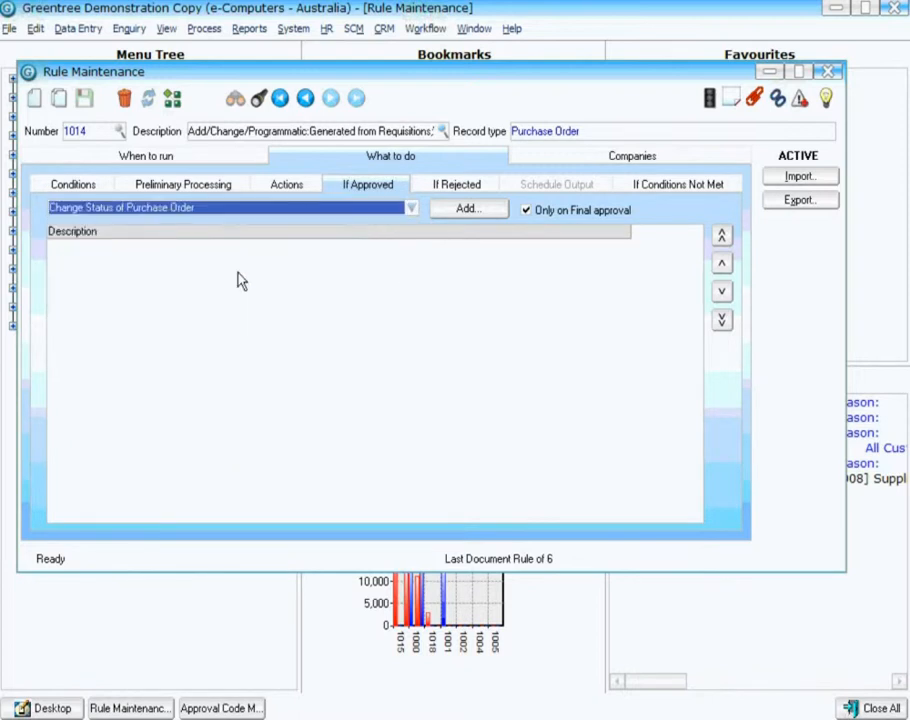
left_click(460, 212)
left_click(575, 388)
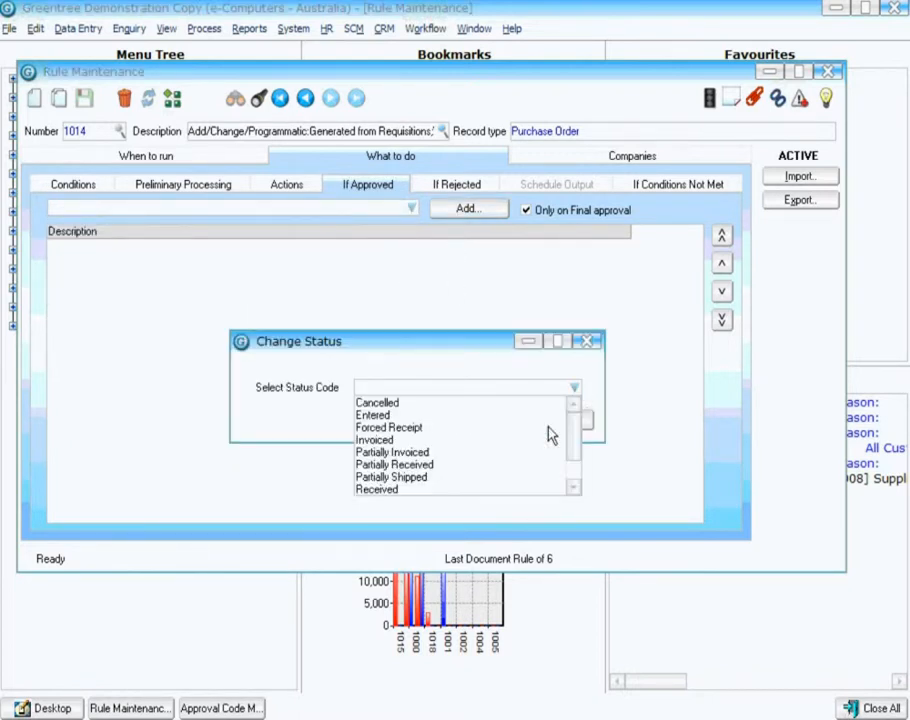
left_click(406, 416)
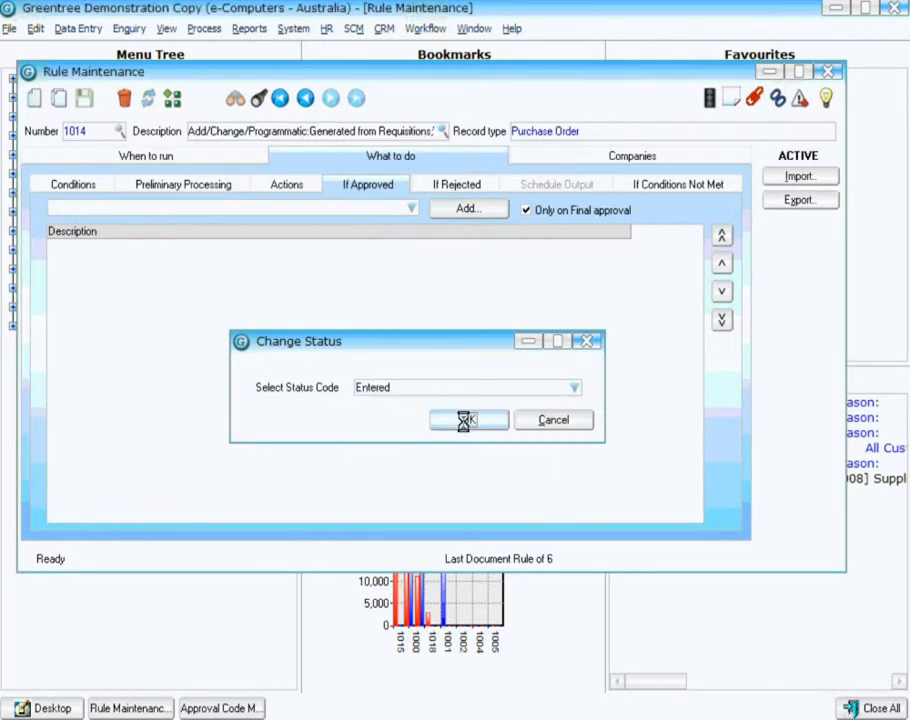
left_click(465, 421)
Add an If Rejected action to cancel the purchase order, then close Rule Maintenance.
left_click(463, 189)
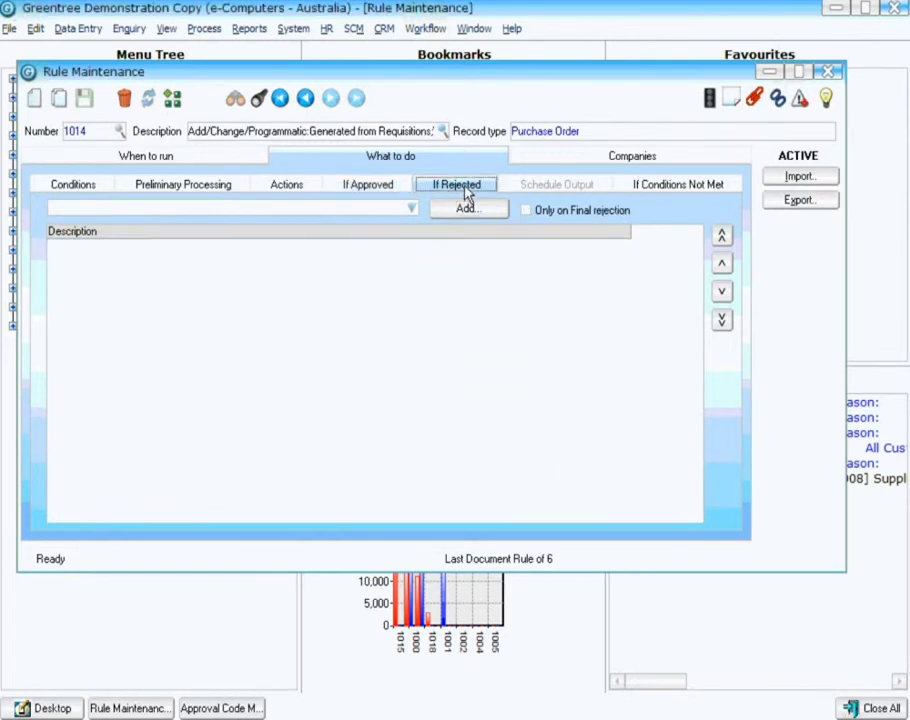
left_click(411, 208)
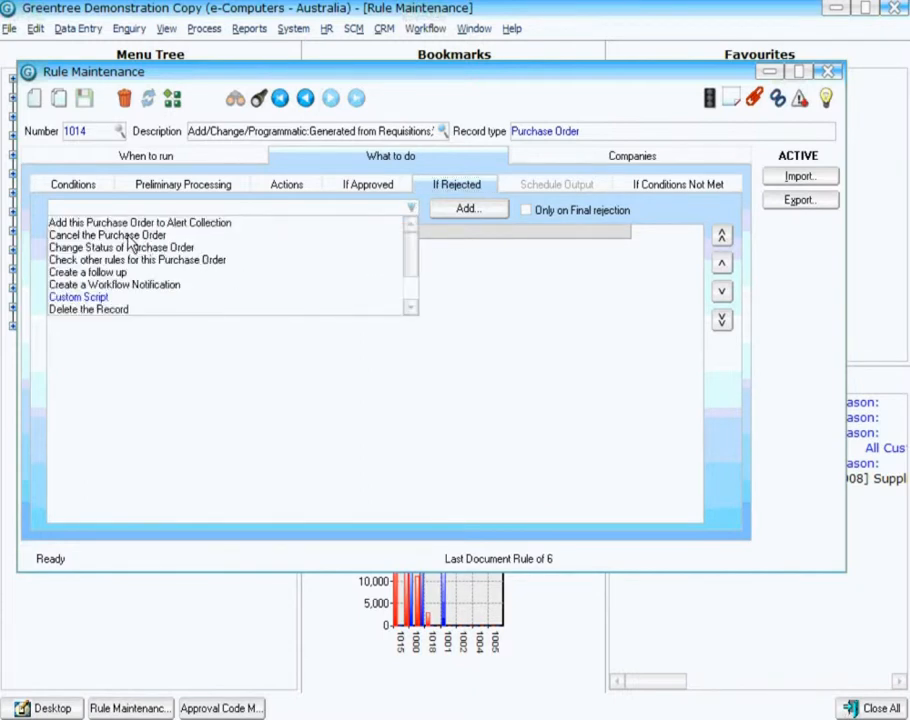
left_click(148, 236)
left_click(477, 212)
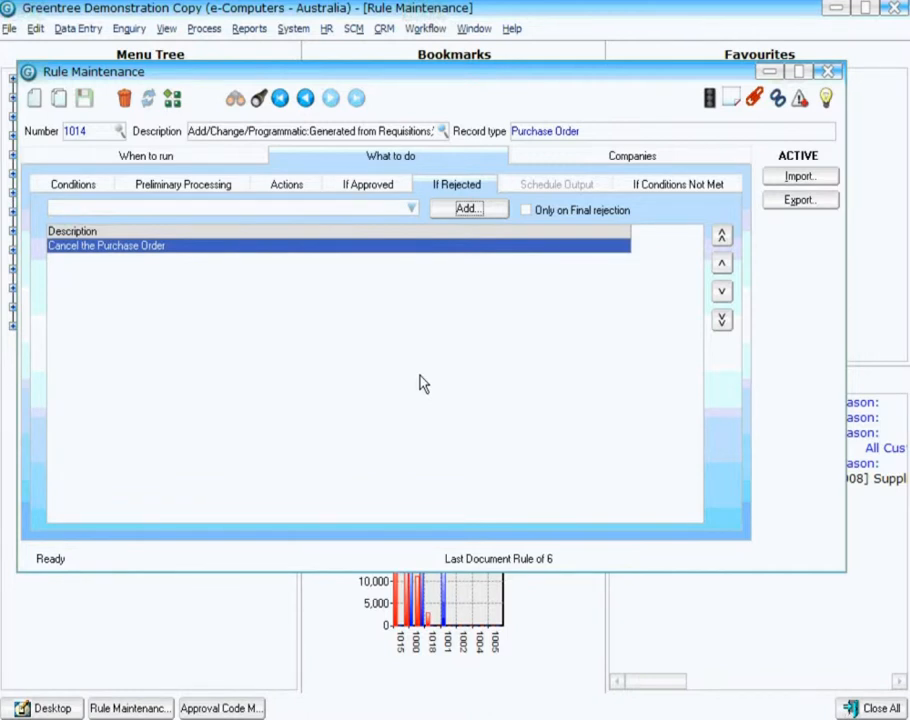
left_click(828, 74)
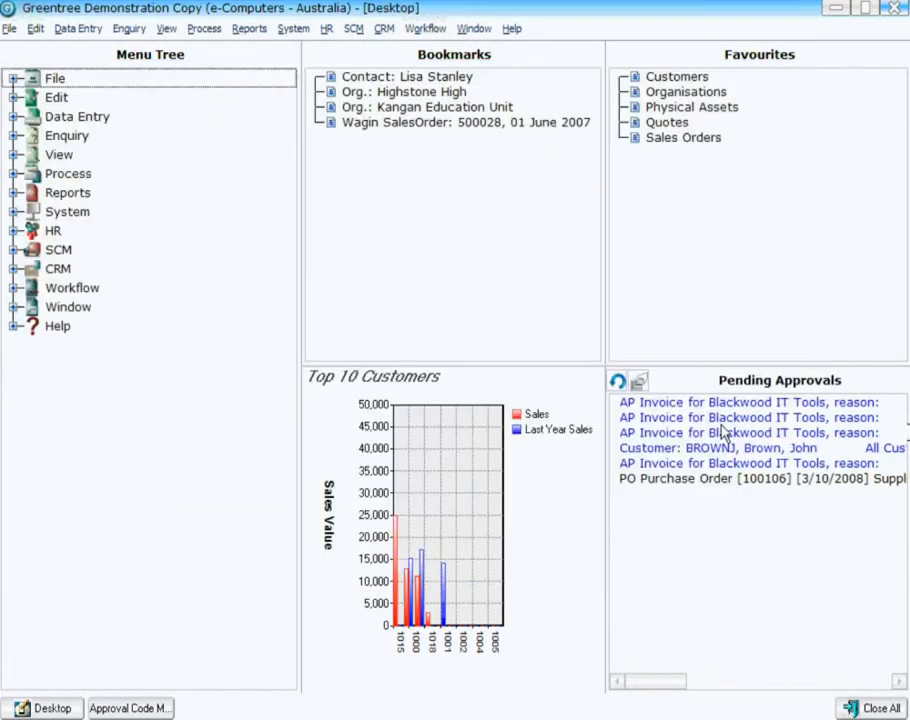
Open pending purchase order 100106 from Pending Approvals and show its assigned approval codes.
left_click(676, 485)
right_click(676, 485)
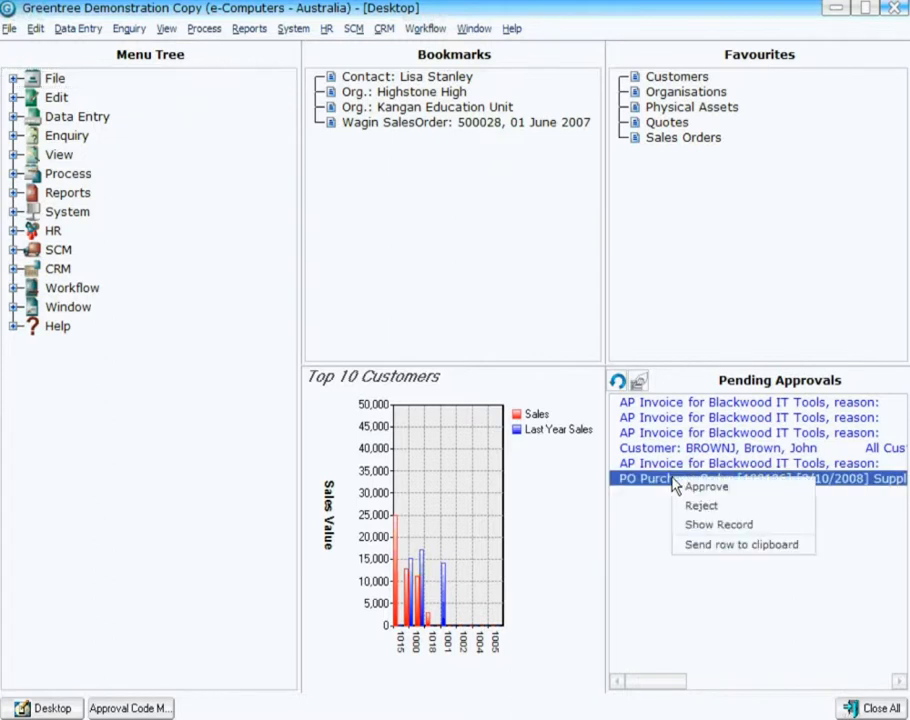
left_click(719, 525)
left_click(554, 98)
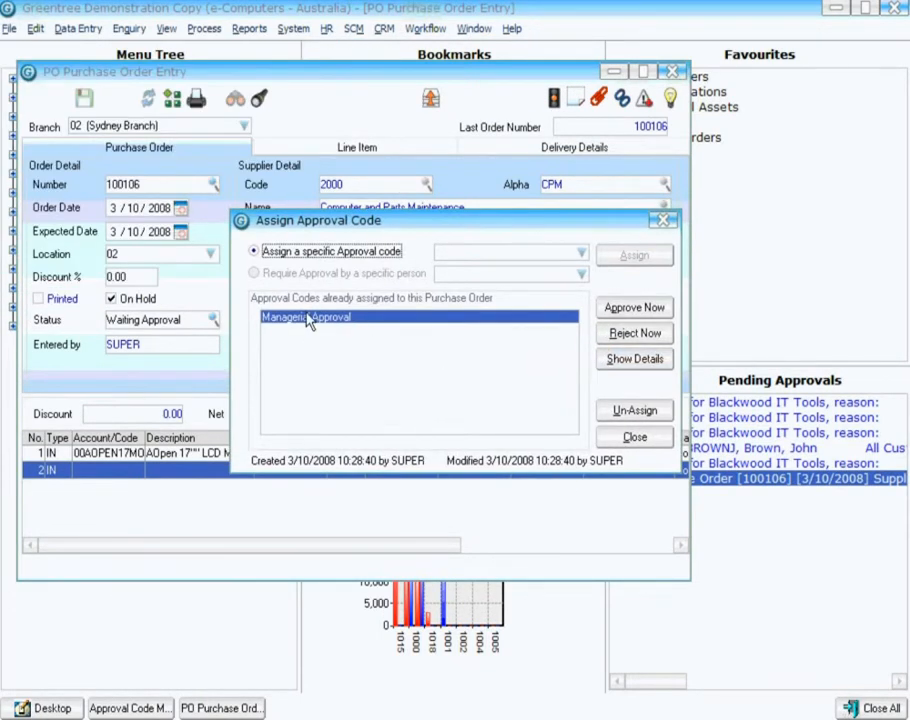
Approve the Managerial Approval on the purchase order with the narration "It's ok by me.".
left_click(619, 308)
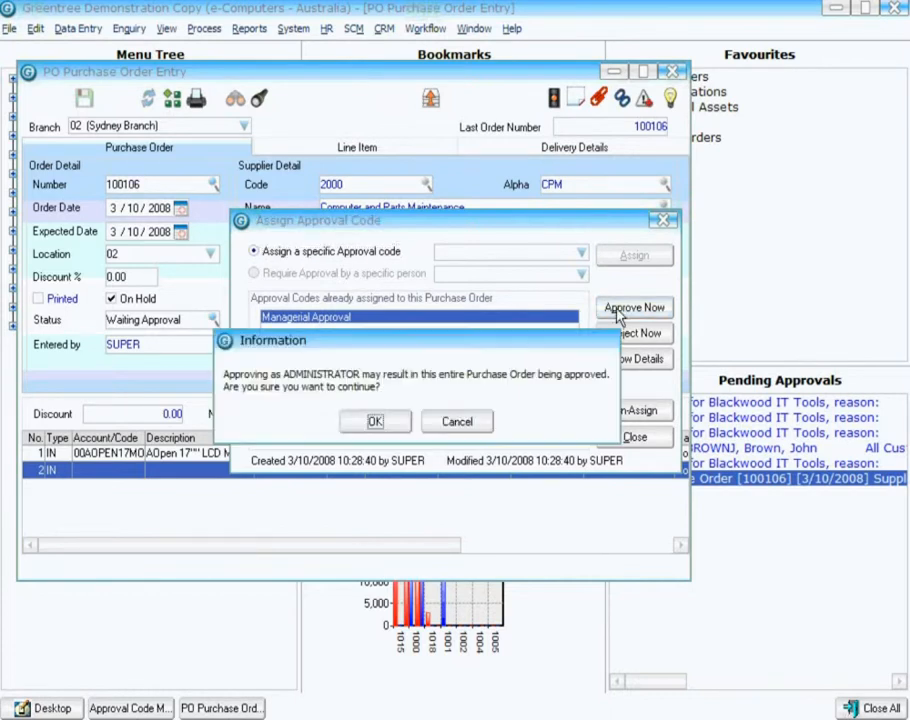
left_click(379, 422)
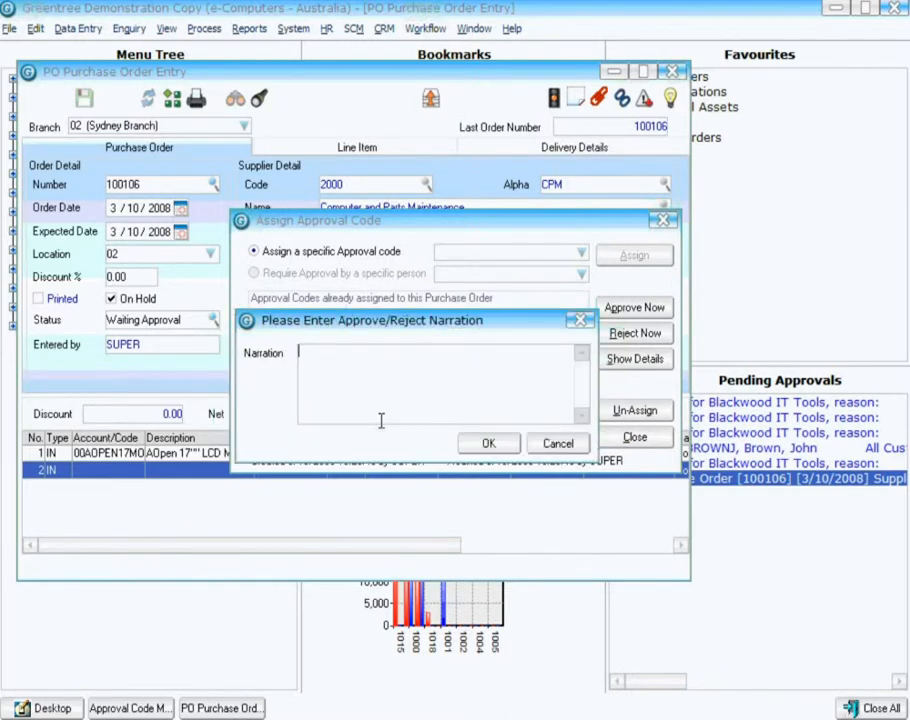
type("It's ok by me.")
left_click(488, 446)
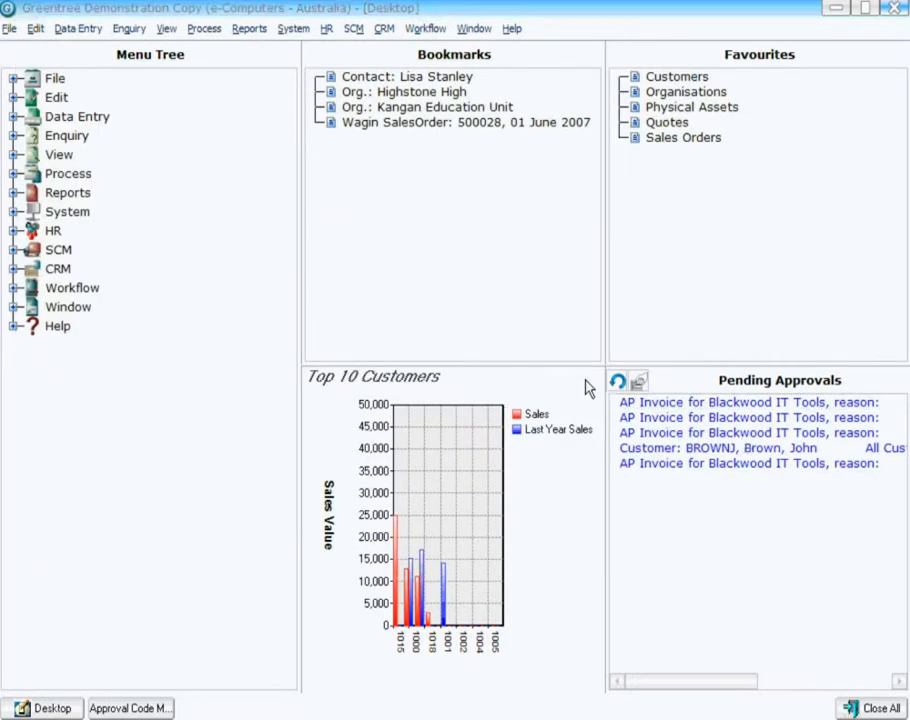
Open Purchase Order Entry and move to the last purchase order, 100106.
left_click(77, 28)
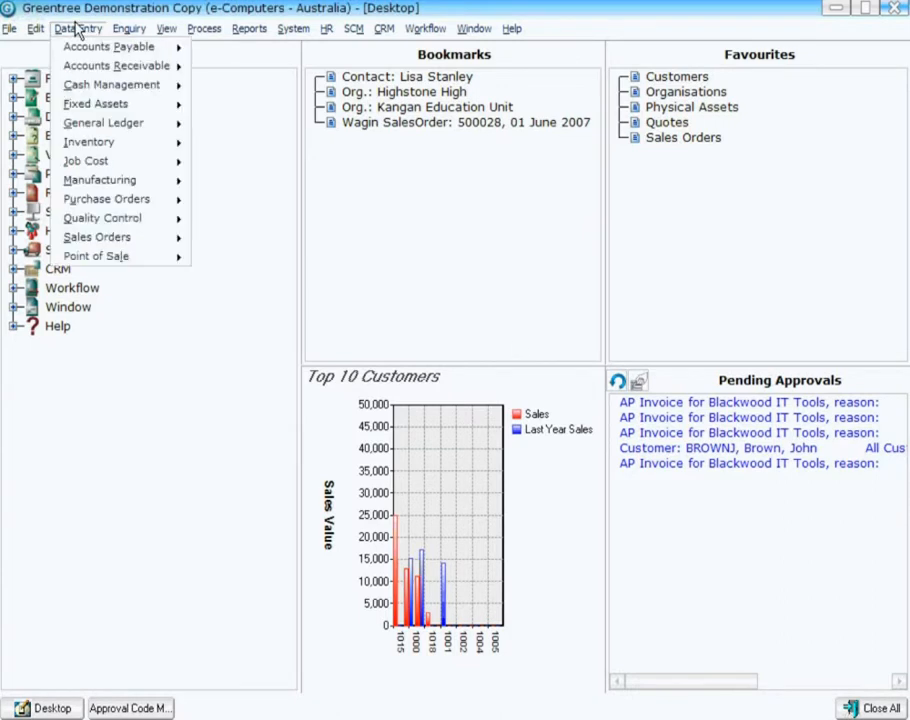
mouse_move(143, 201)
left_click(258, 200)
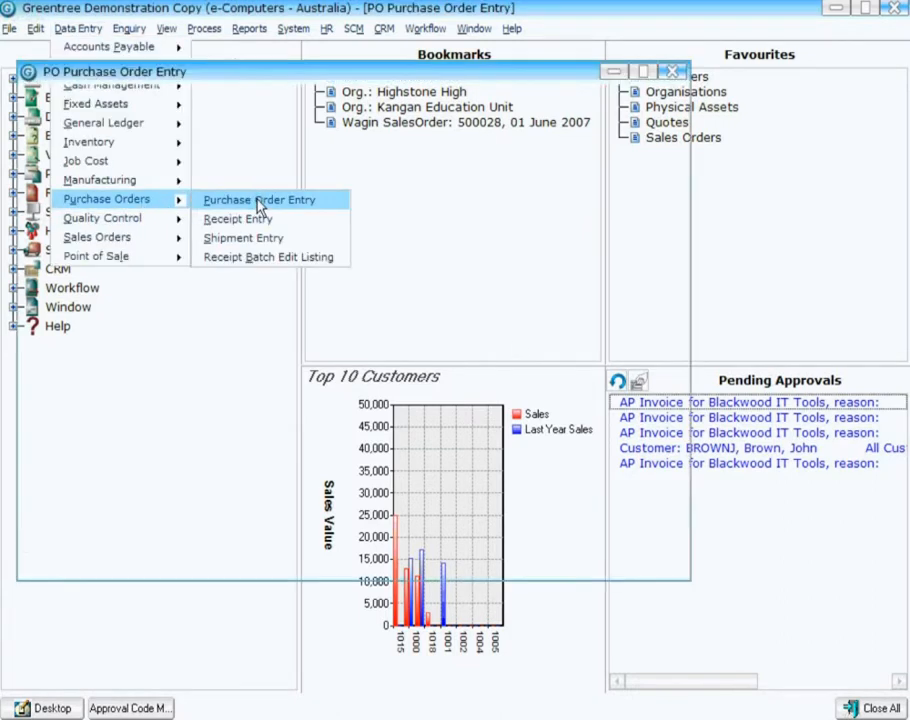
left_click(356, 98)
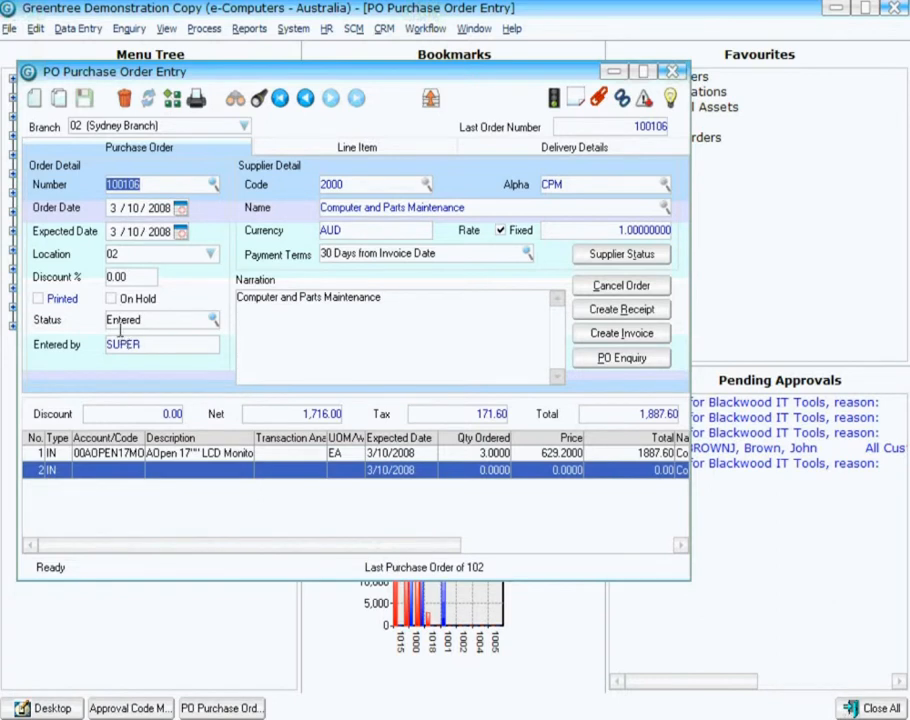
Open the purchase order's approvals and review the approval details for both approvers, including status and narration, then close them.
left_click(575, 96)
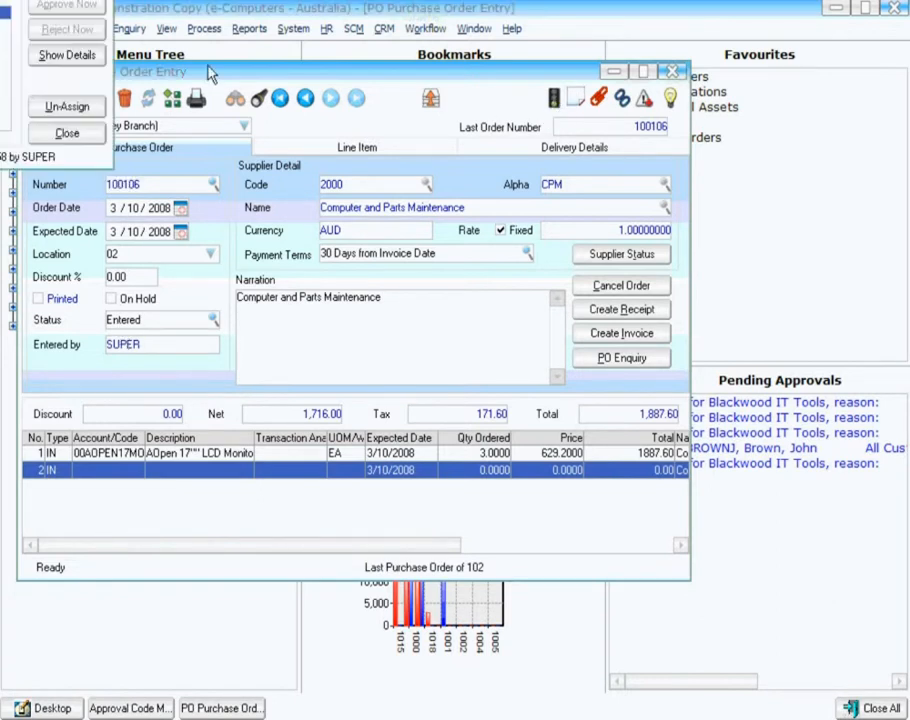
left_click(67, 55)
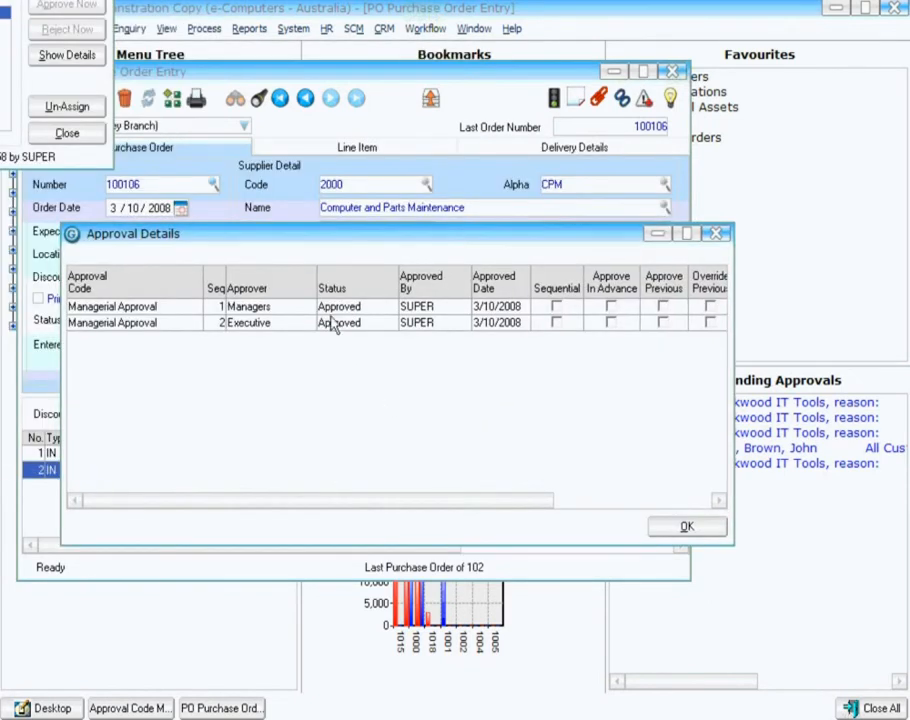
left_click(446, 311)
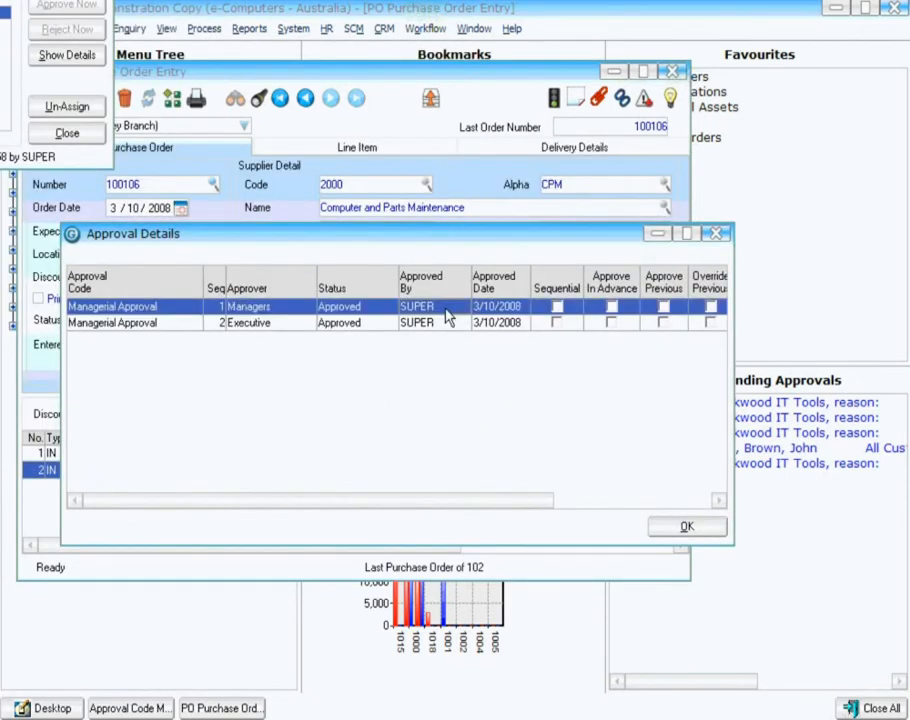
left_click(420, 323)
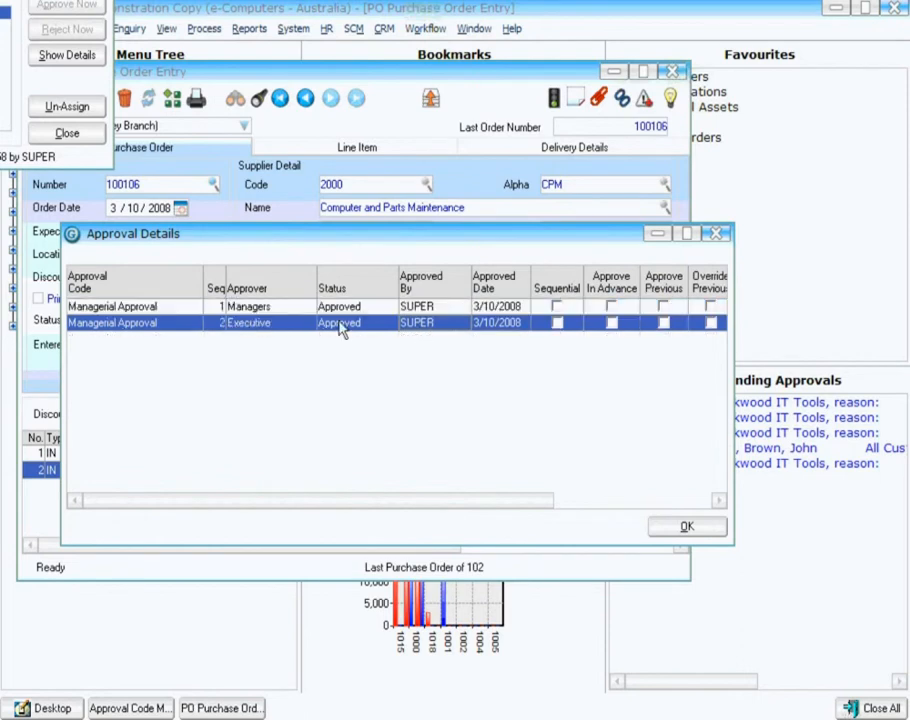
left_click_drag(431, 497, 590, 420)
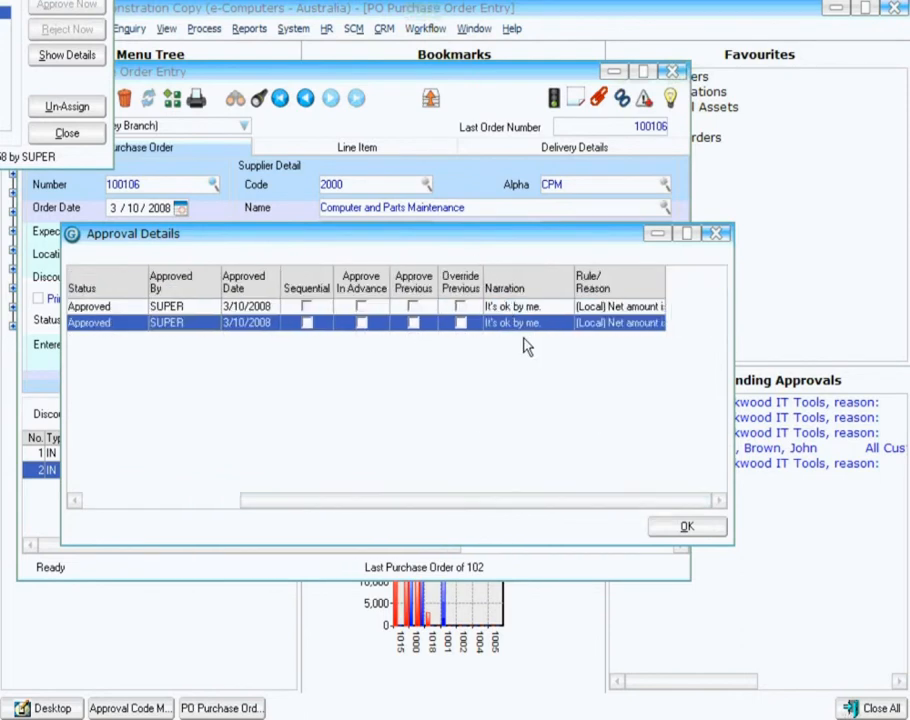
left_click(680, 527)
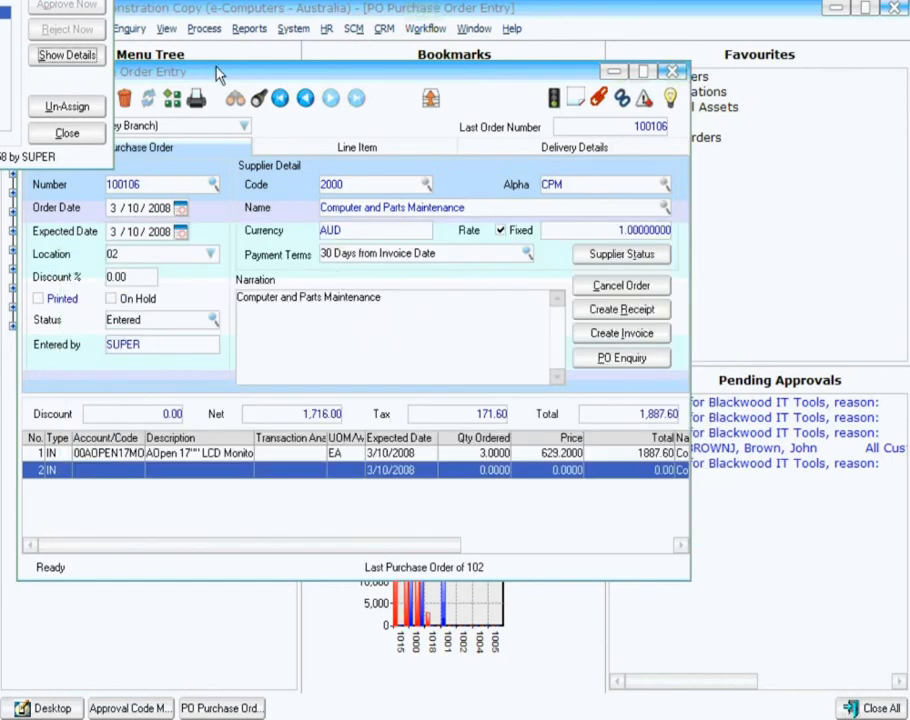
left_click(66, 132)
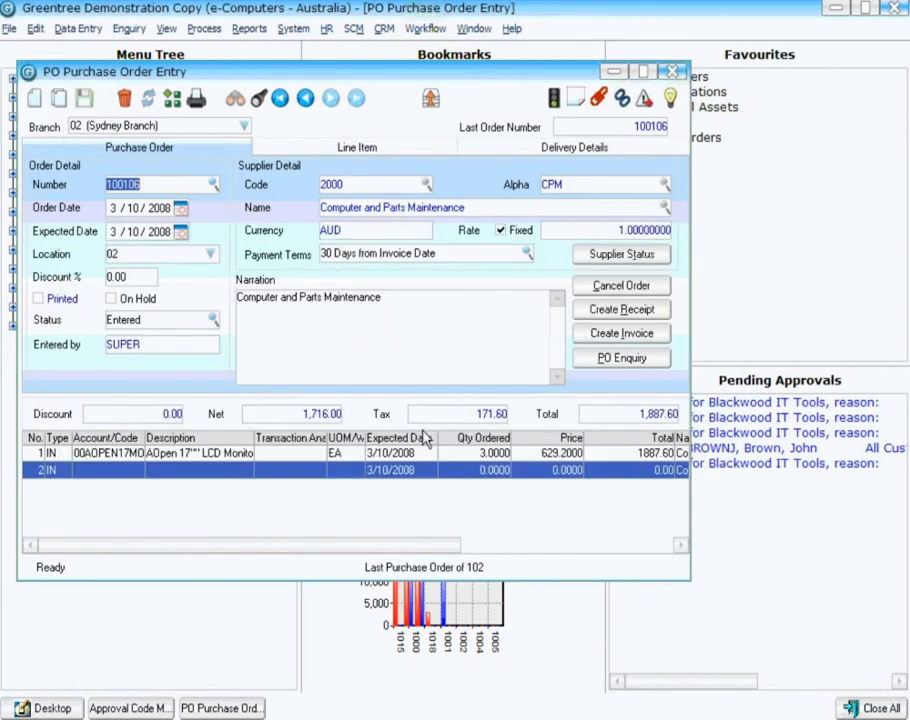